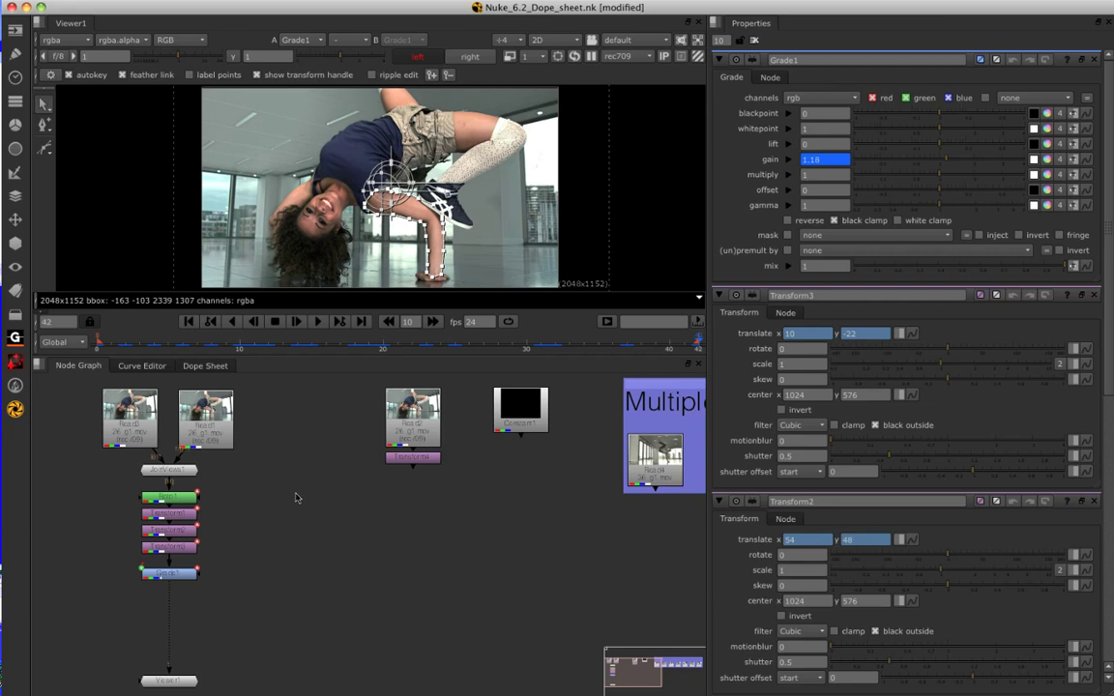
- In the Curve Editor, marquee-select Transform3's translate.y peak key, then a translate.x key instead
{"action": "left_click", "coordinate": [146, 370]}
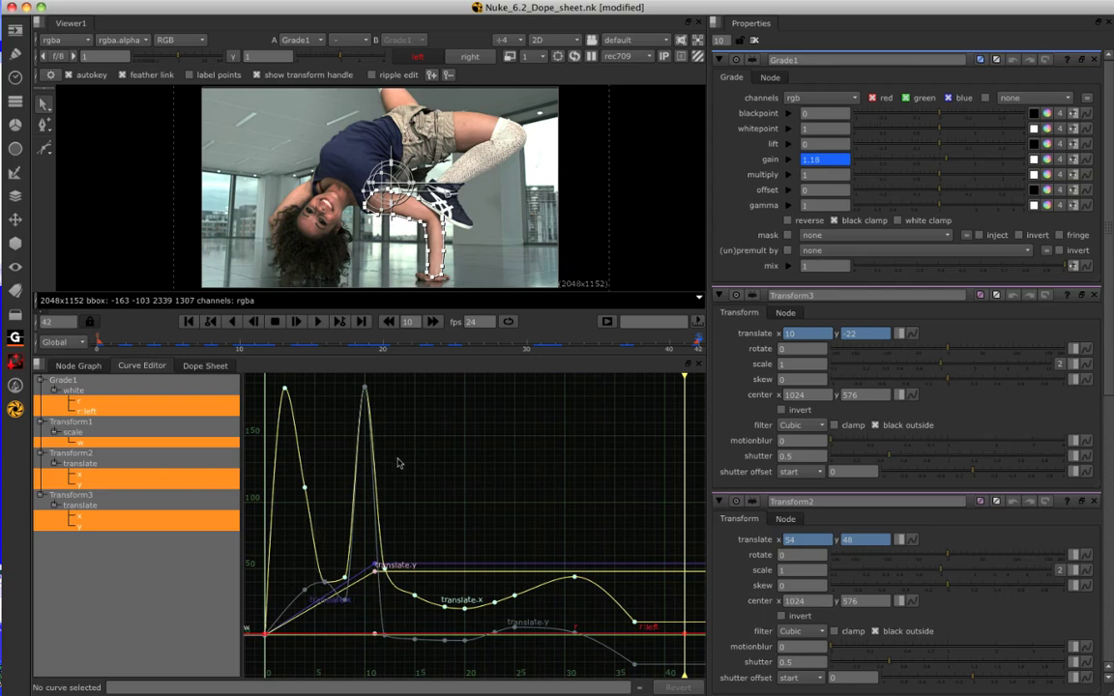
{"action": "left_click_drag", "start_coordinate": [319, 466], "coordinate": [297, 512]}
{"action": "left_click", "coordinate": [364, 387]}
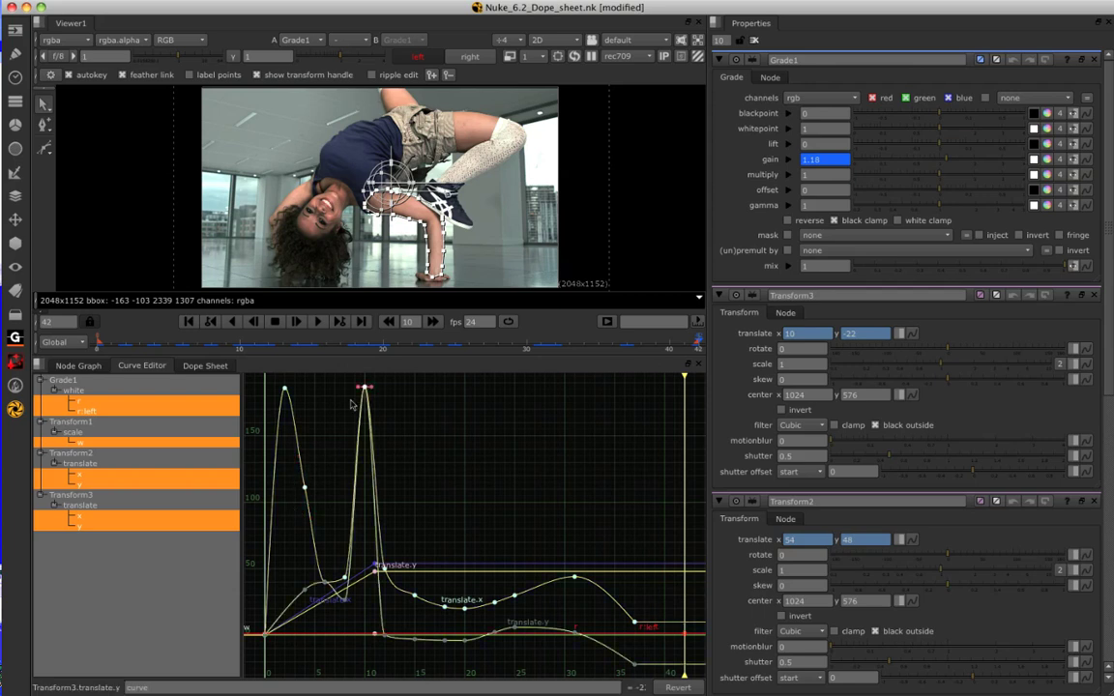
{"action": "left_click_drag", "start_coordinate": [429, 586], "coordinate": [410, 602]}
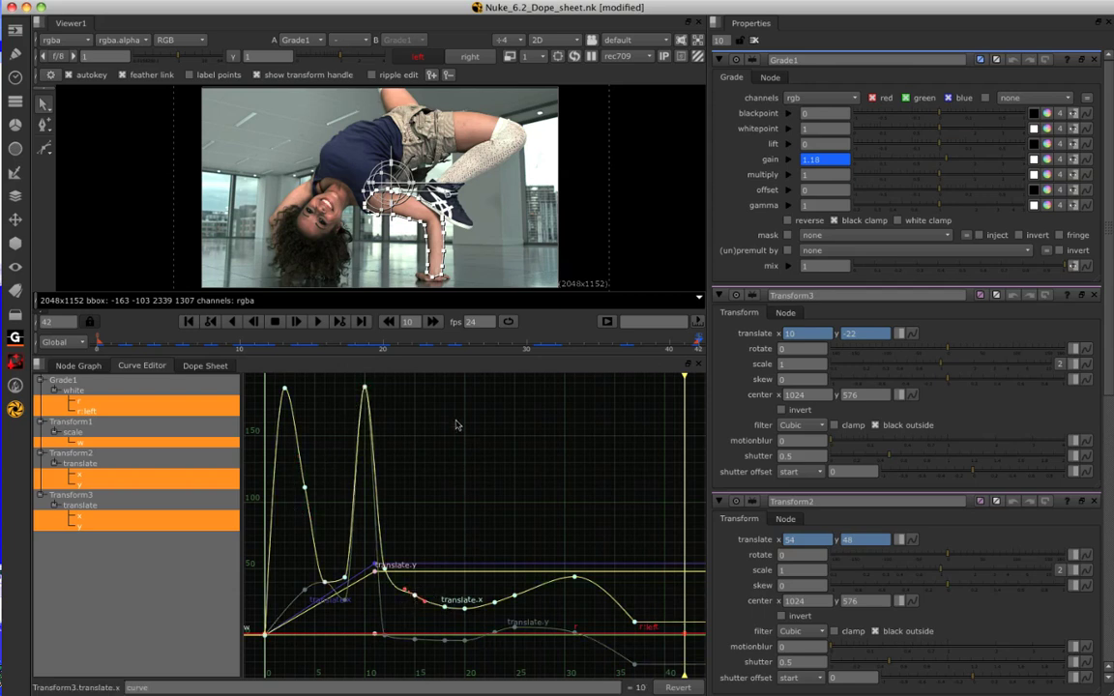
- Switch to the Dope Sheet and select Transform3, Transform2 and Transform1 keyframes by row
{"action": "left_click", "coordinate": [206, 365]}
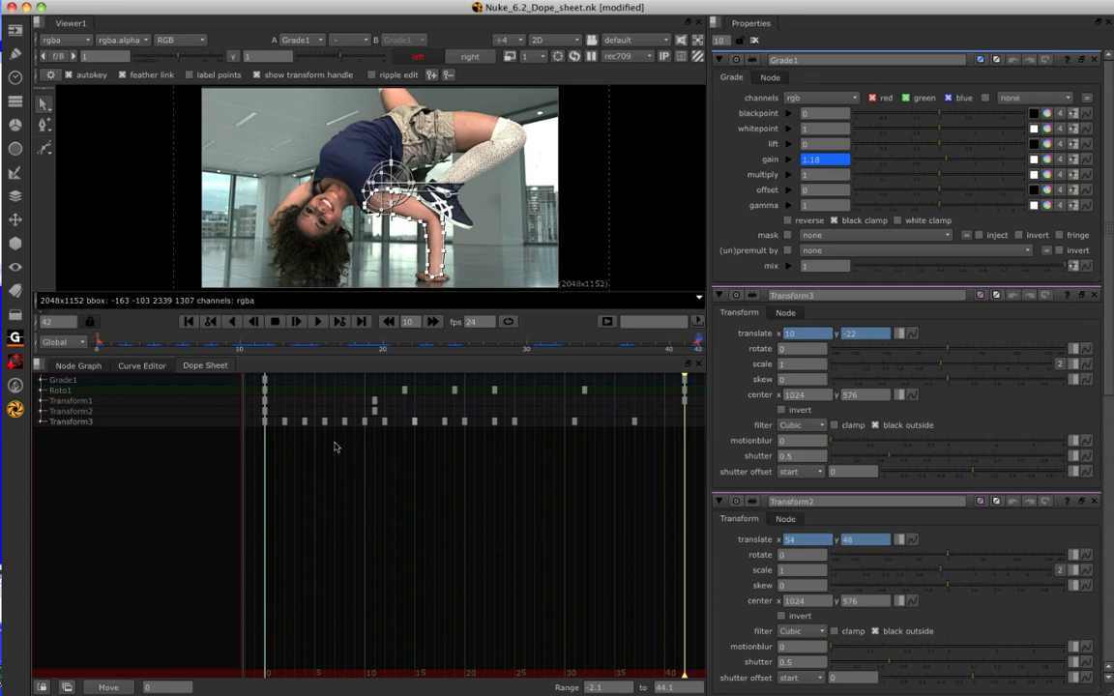
{"action": "left_click_drag", "start_coordinate": [295, 405], "coordinate": [313, 435]}
{"action": "left_click", "coordinate": [77, 423]}
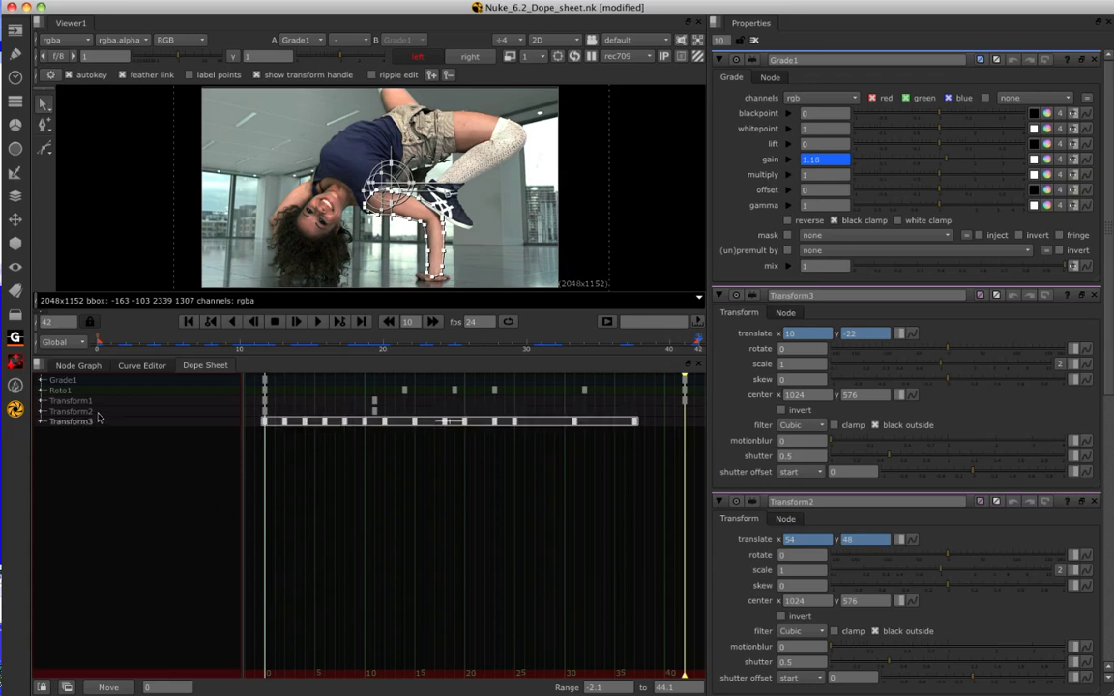
{"action": "left_click", "coordinate": [95, 411]}
{"action": "left_click", "coordinate": [94, 400]}
{"action": "left_click", "coordinate": [101, 423]}
- Expand Transform2's translate channel, select only its y keys, then collapse Transform2
{"action": "left_click", "coordinate": [41, 411]}
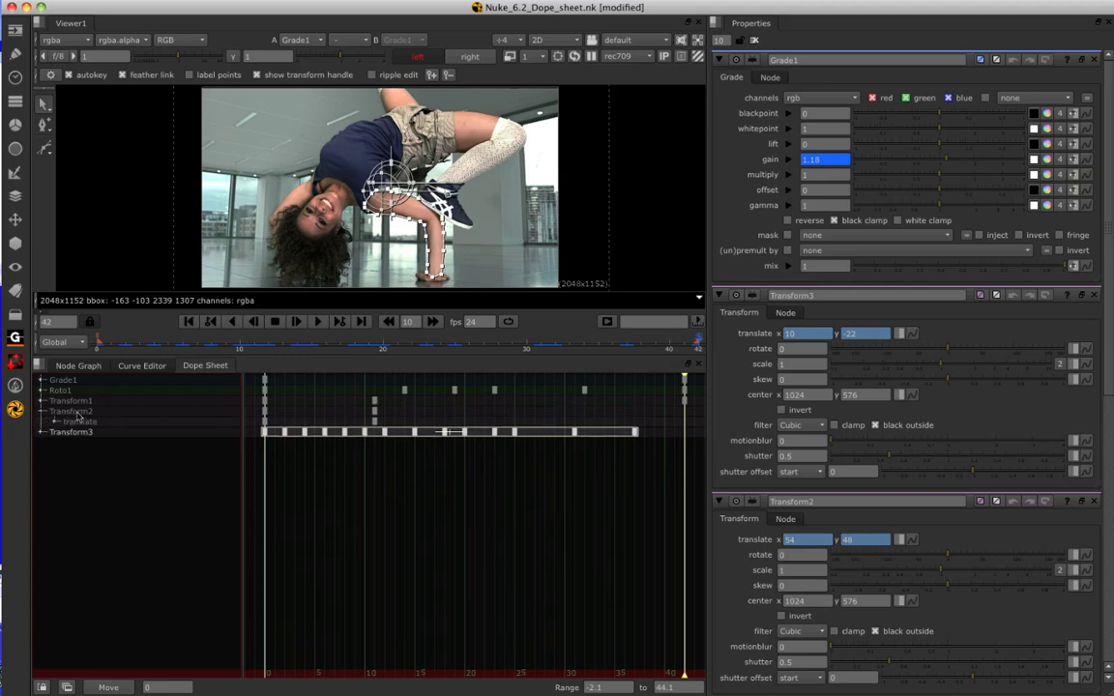
{"action": "left_click", "coordinate": [54, 421]}
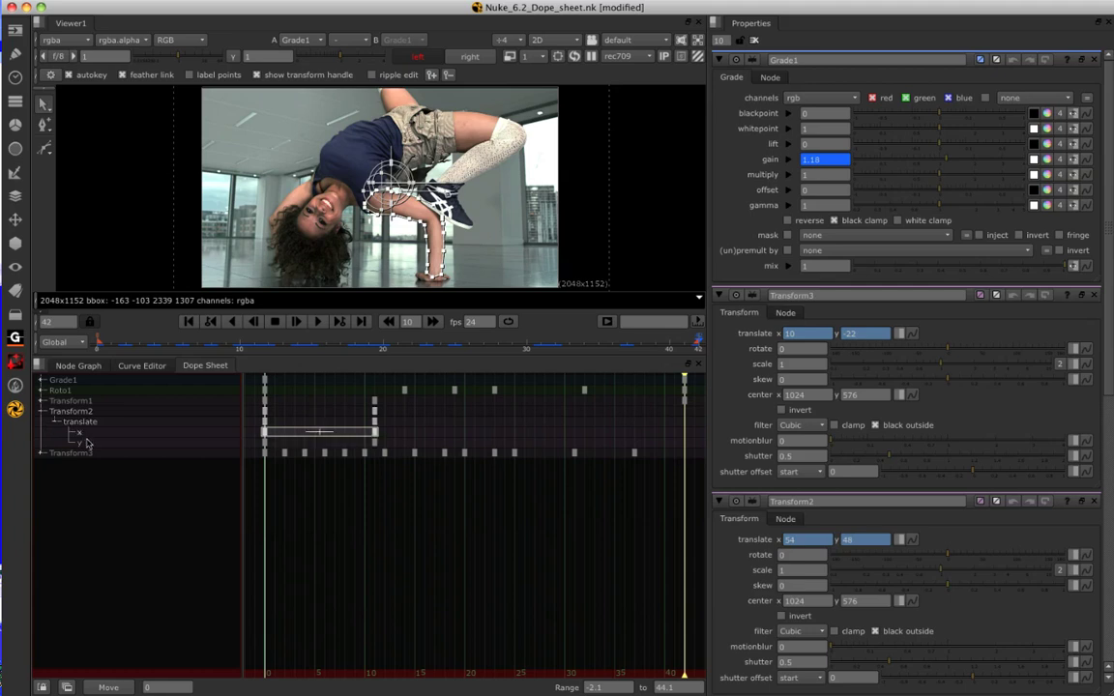
{"action": "left_click", "coordinate": [97, 442]}
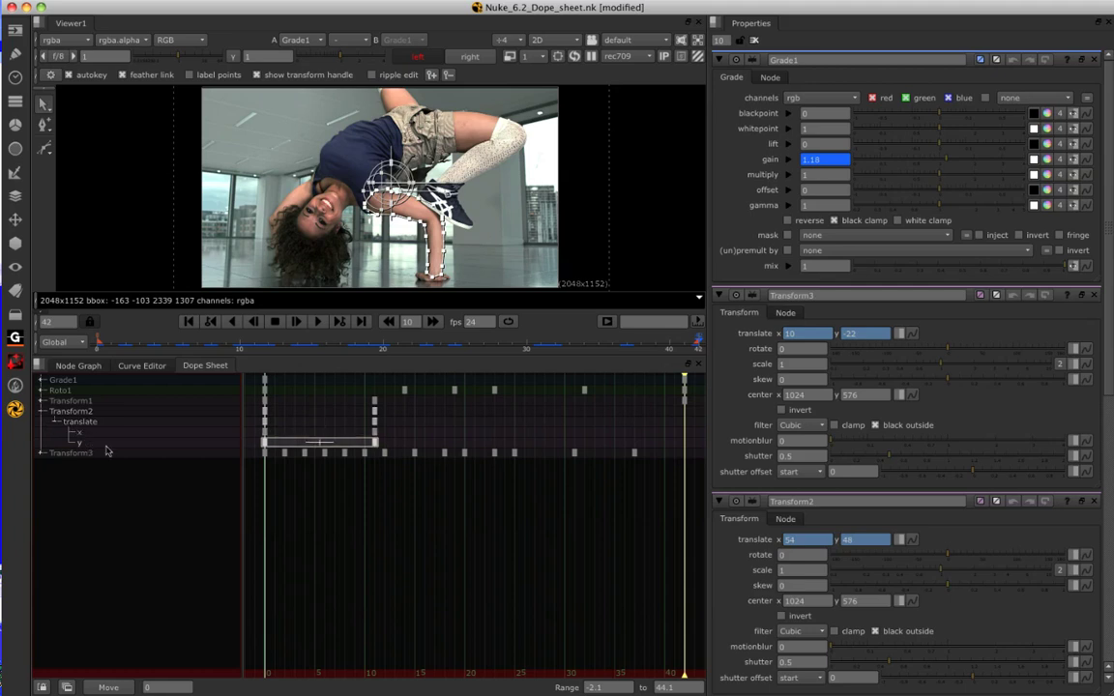
{"action": "left_click", "coordinate": [40, 412]}
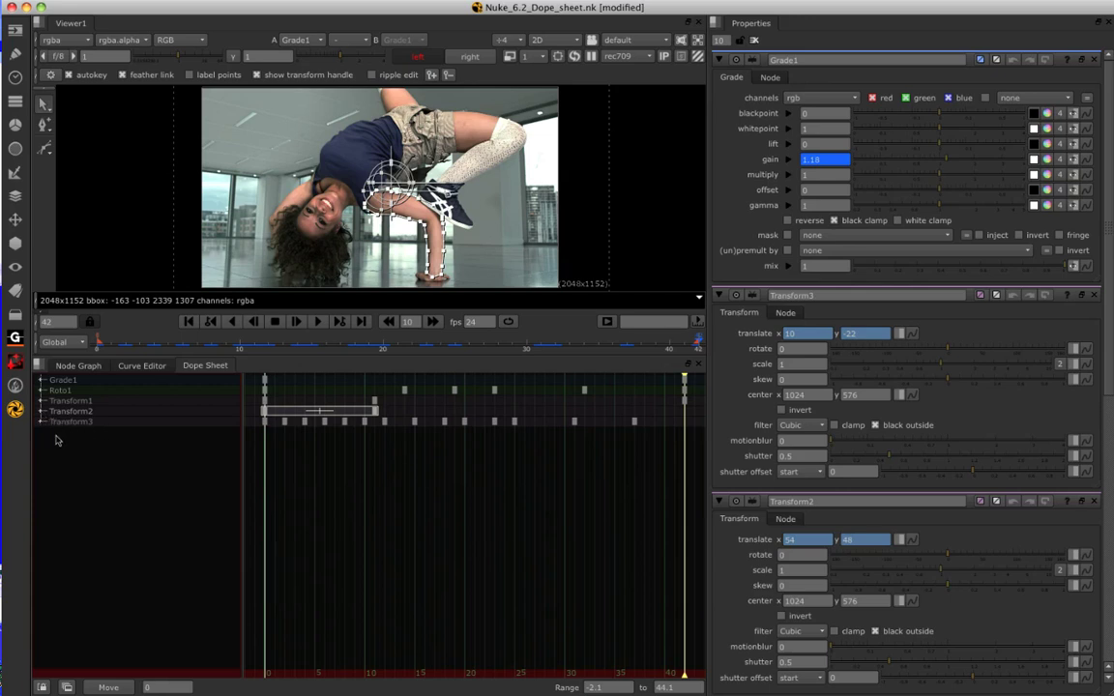
- Deselect Transform2, select Grade1's white r:left keys, then collapse Grade1
{"action": "left_click", "coordinate": [53, 440]}
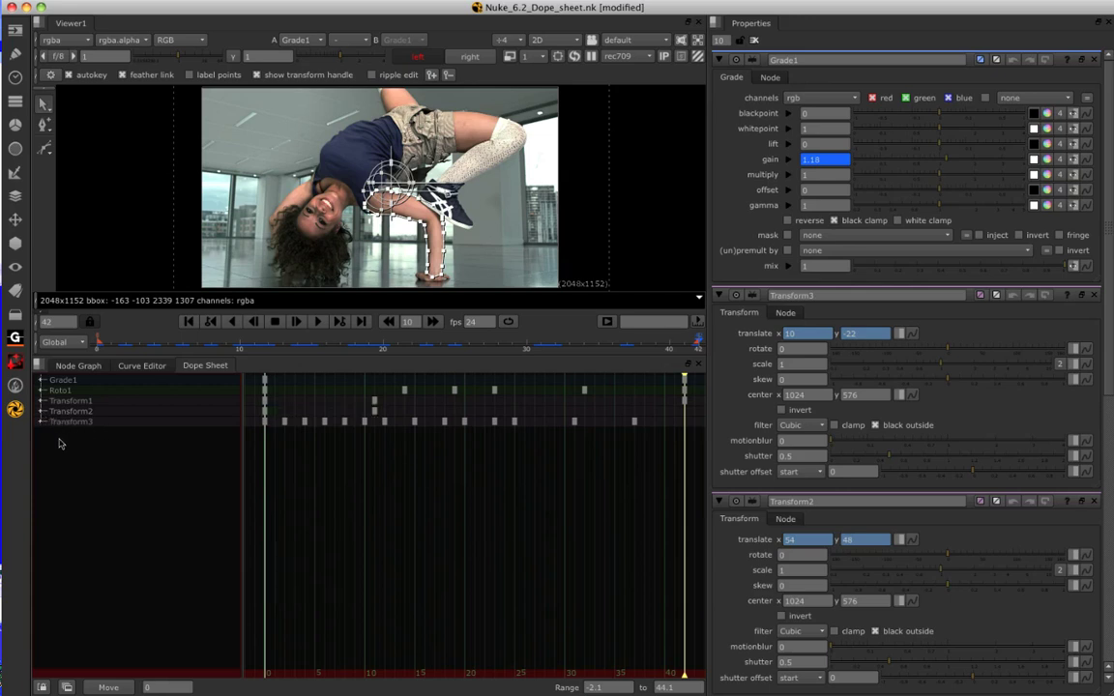
{"action": "left_click", "coordinate": [41, 381]}
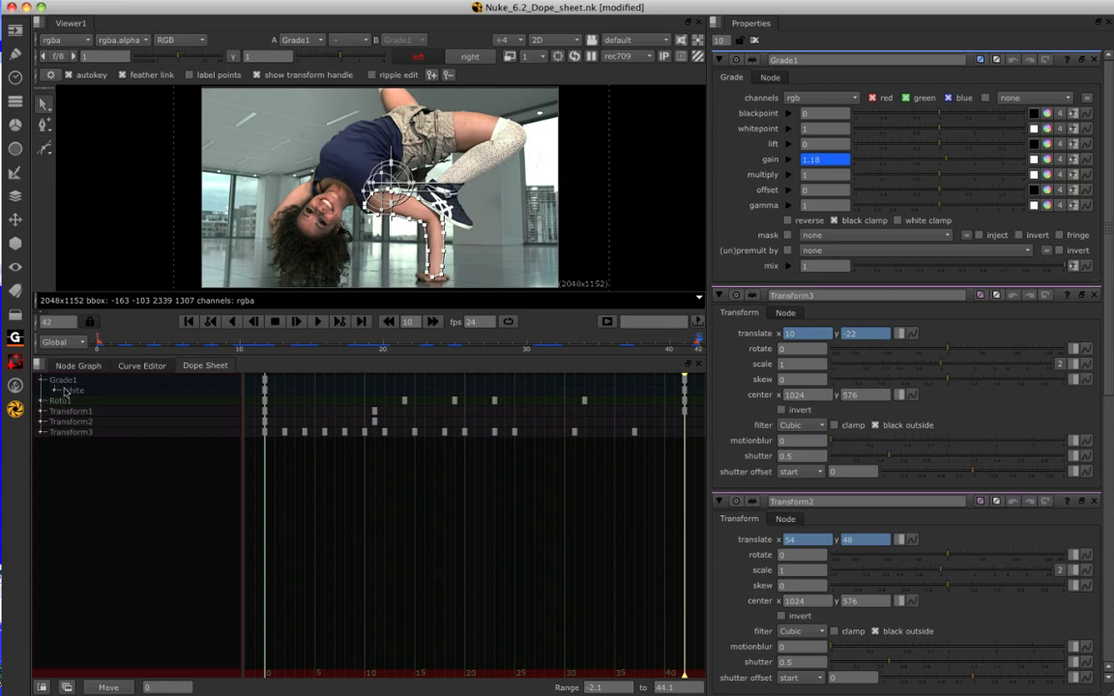
{"action": "left_click", "coordinate": [64, 389]}
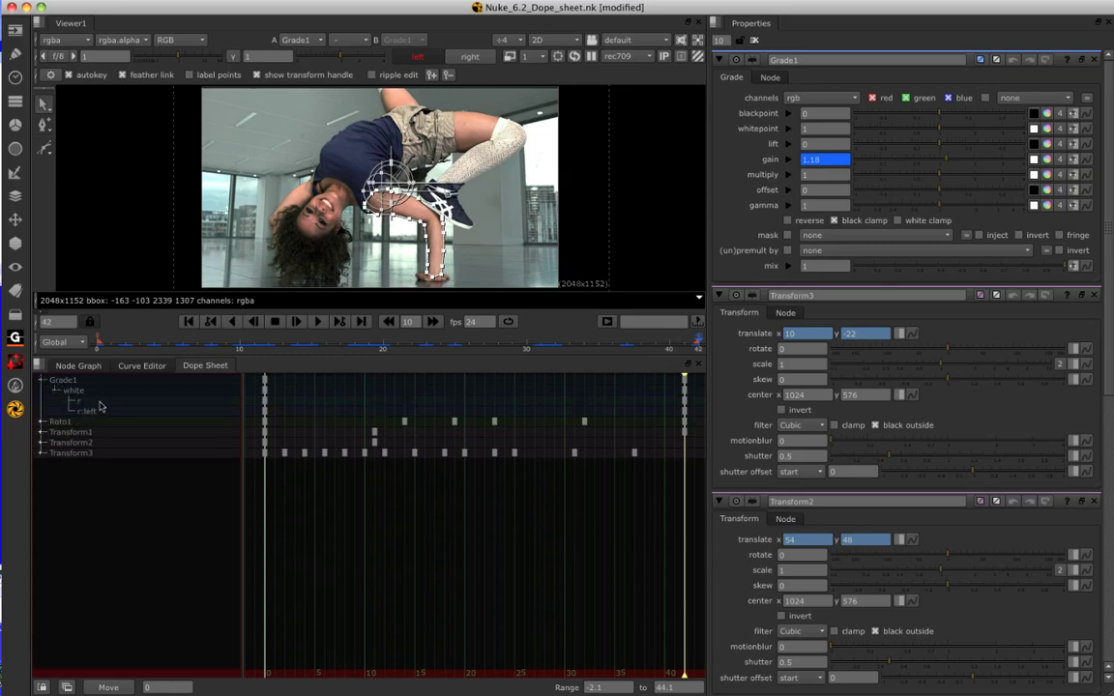
{"action": "left_click", "coordinate": [145, 411]}
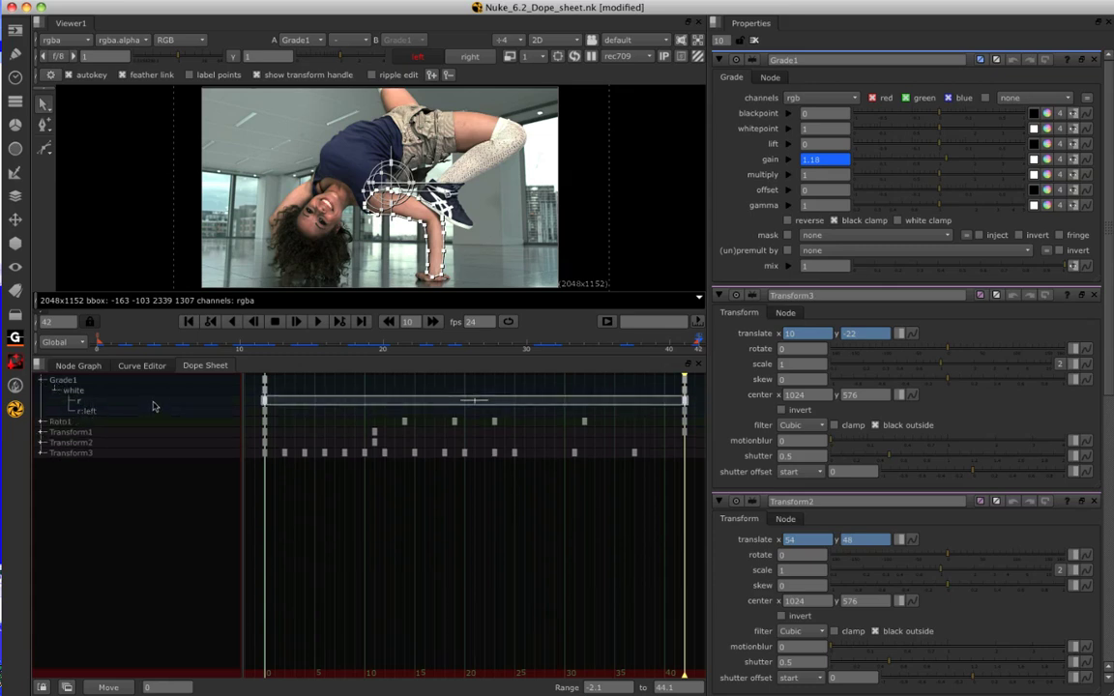
{"action": "left_click", "coordinate": [42, 380]}
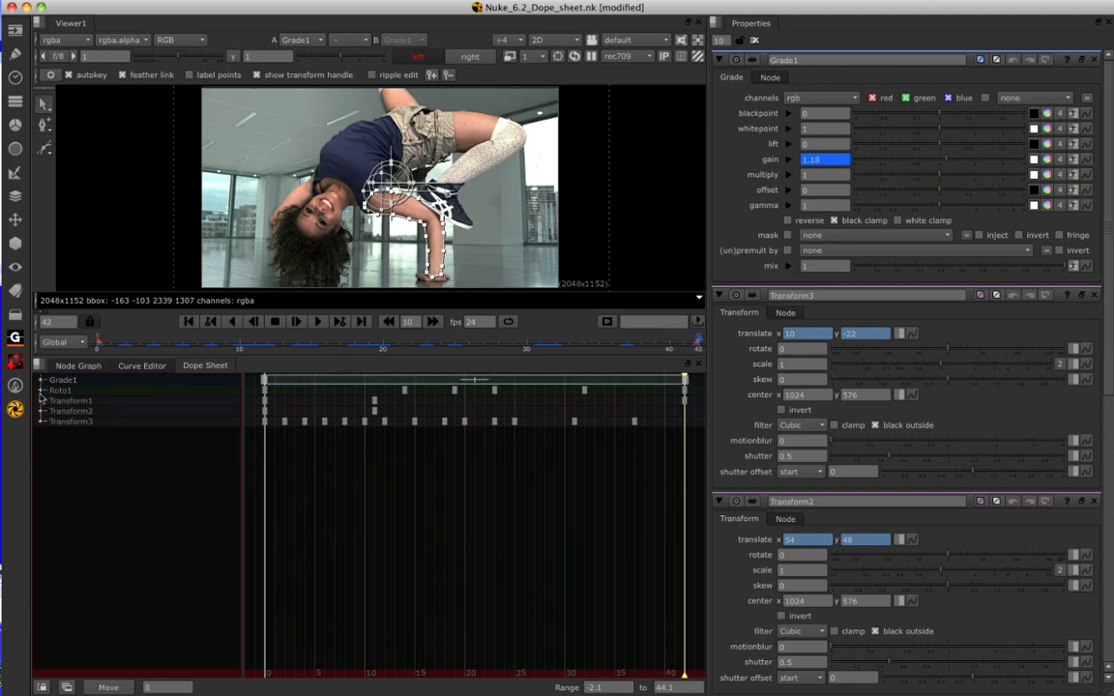
- Expand Roto1 down to Bezier1's point rows and select the keys of points 0 through 4
{"action": "left_click", "coordinate": [41, 391]}
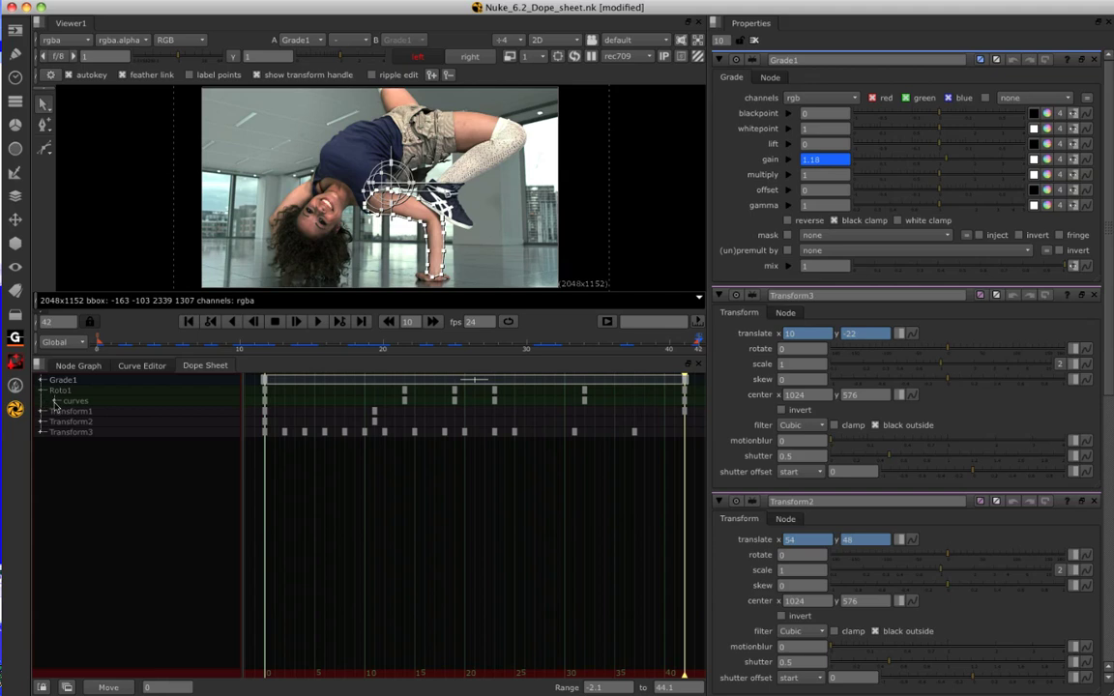
{"action": "left_click", "coordinate": [54, 400]}
{"action": "left_click", "coordinate": [69, 411]}
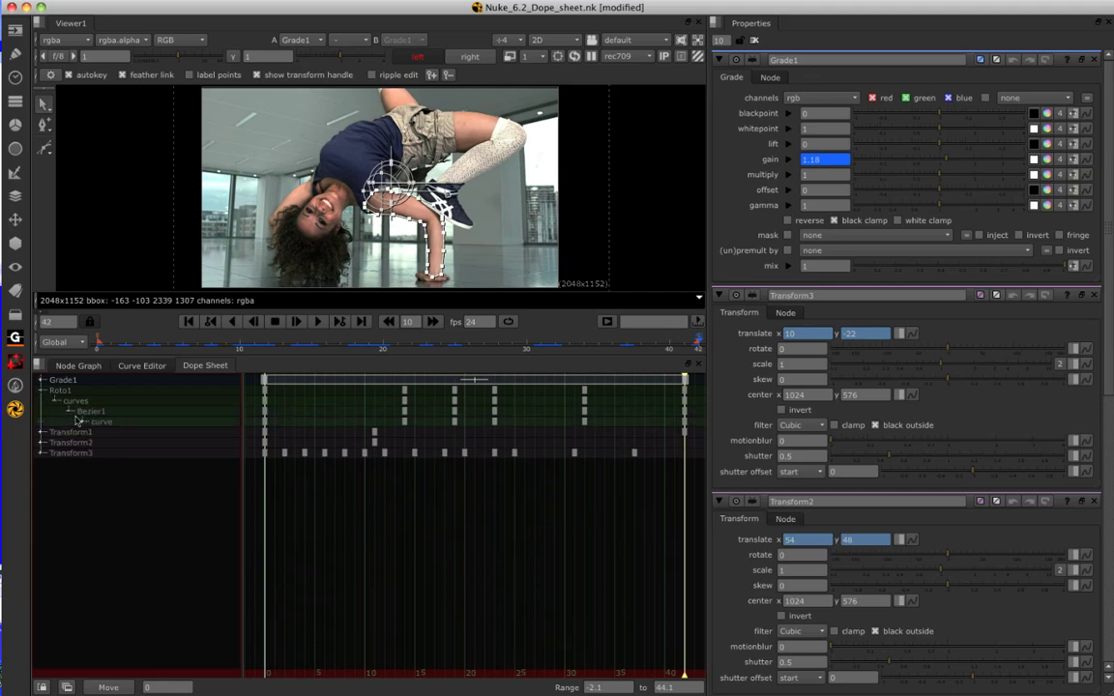
{"action": "left_click", "coordinate": [82, 421]}
{"action": "left_click", "coordinate": [109, 434]}
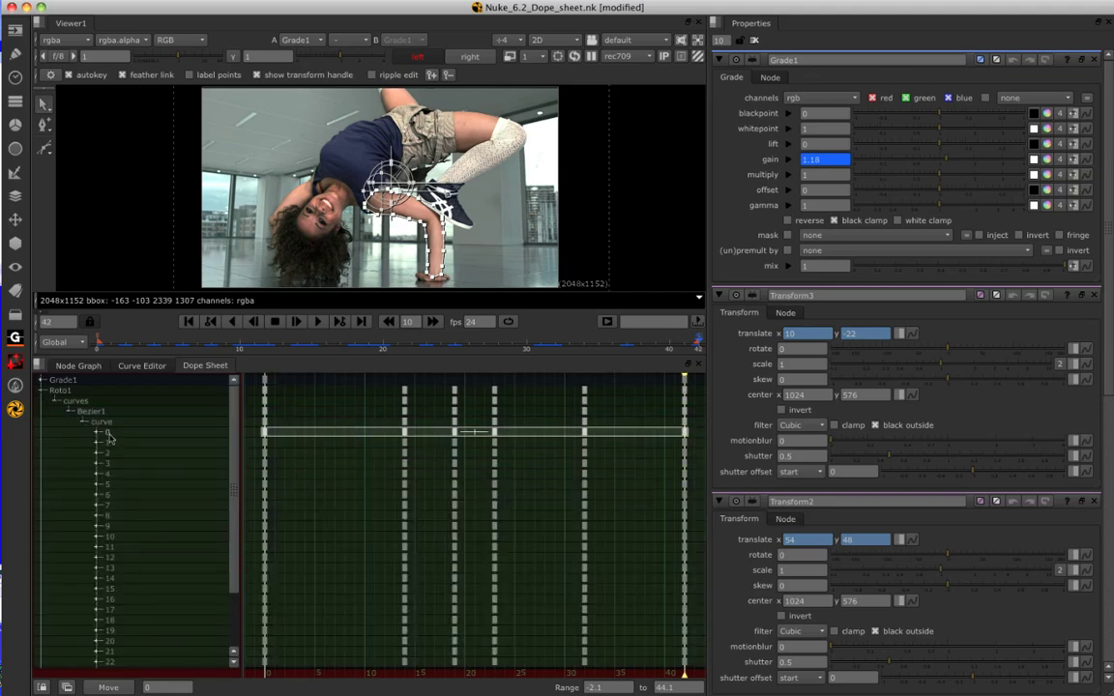
{"action": "left_click", "coordinate": [109, 443]}
{"action": "left_click", "coordinate": [109, 452]}
{"action": "left_click", "coordinate": [108, 463]}
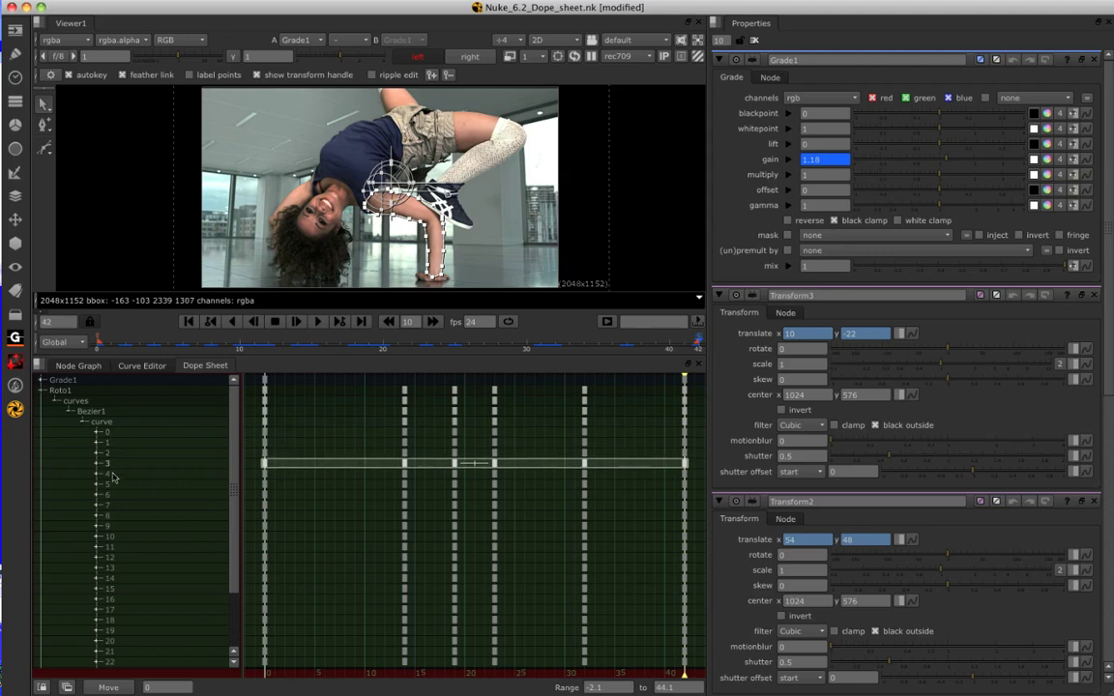
{"action": "left_click", "coordinate": [107, 474]}
- Select point 3's left.x keys, then collapse all Roto1 rows
{"action": "left_click", "coordinate": [97, 465]}
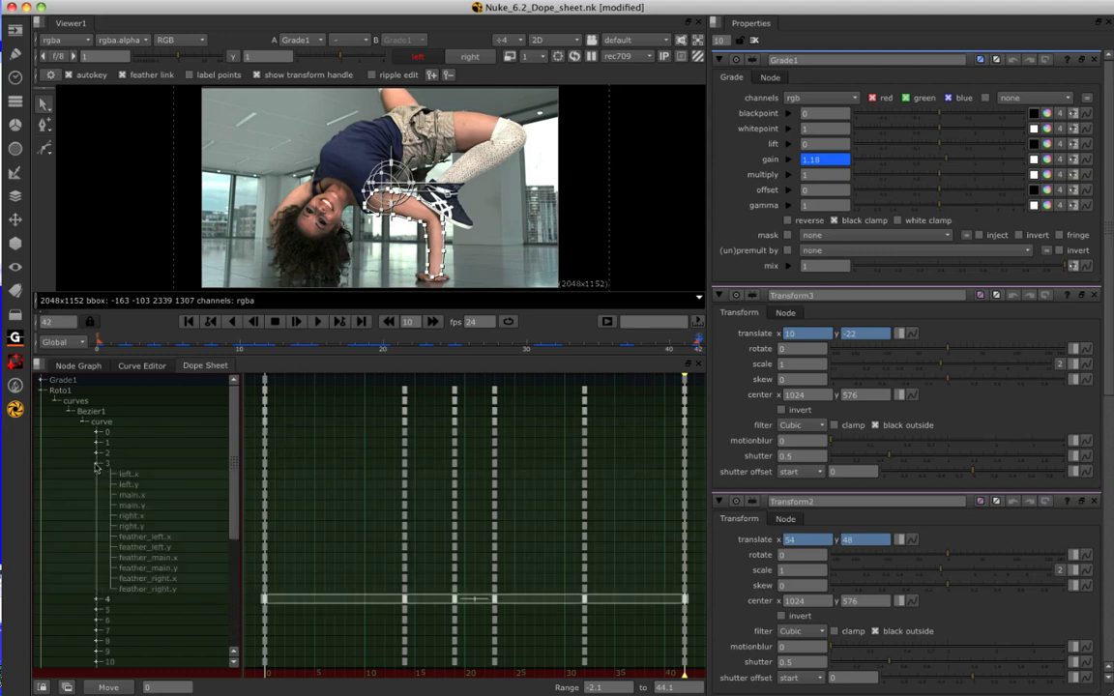
{"action": "left_click", "coordinate": [151, 478]}
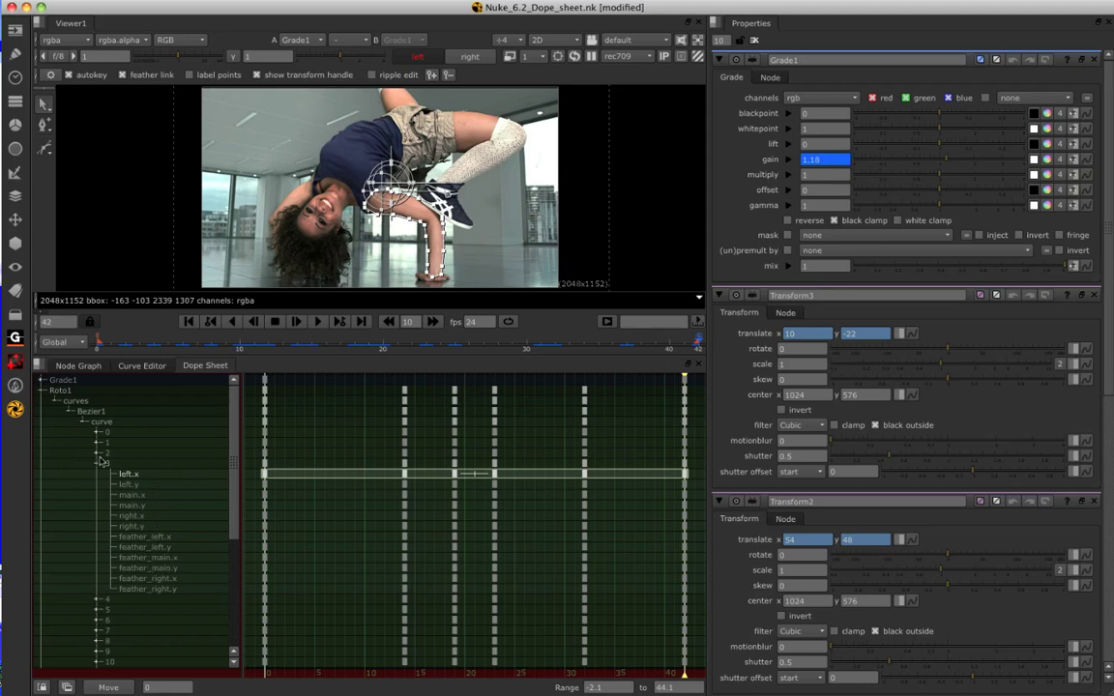
{"action": "left_click", "coordinate": [83, 423]}
{"action": "left_click", "coordinate": [81, 423]}
{"action": "left_click", "coordinate": [69, 411]}
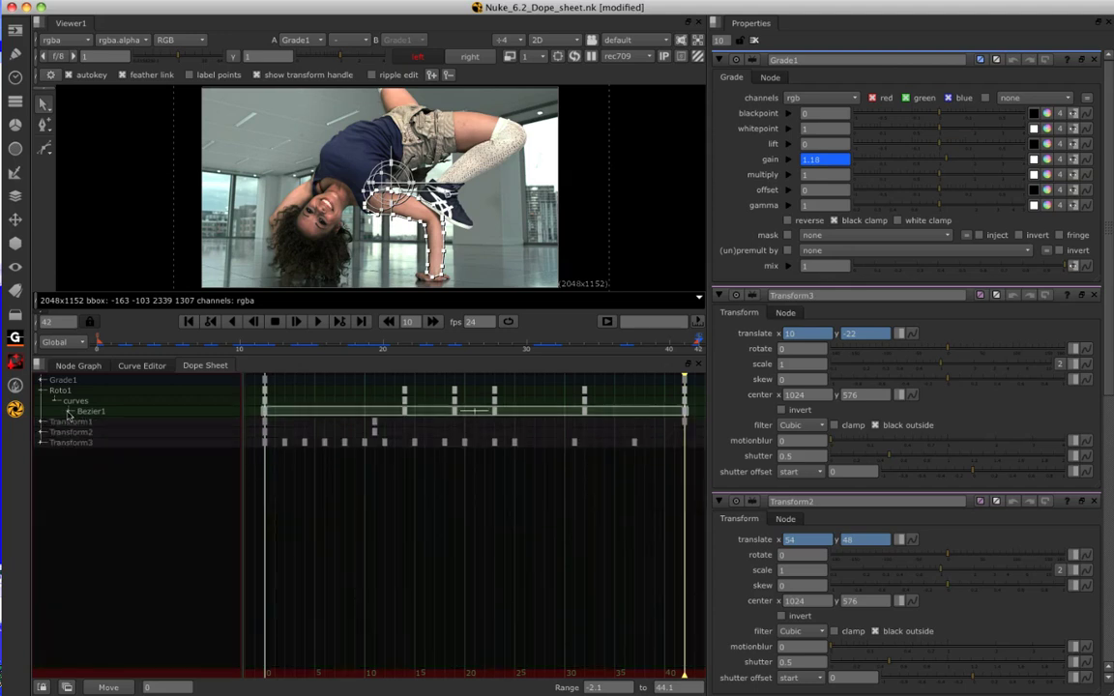
{"action": "left_click", "coordinate": [57, 400]}
{"action": "left_click", "coordinate": [43, 390]}
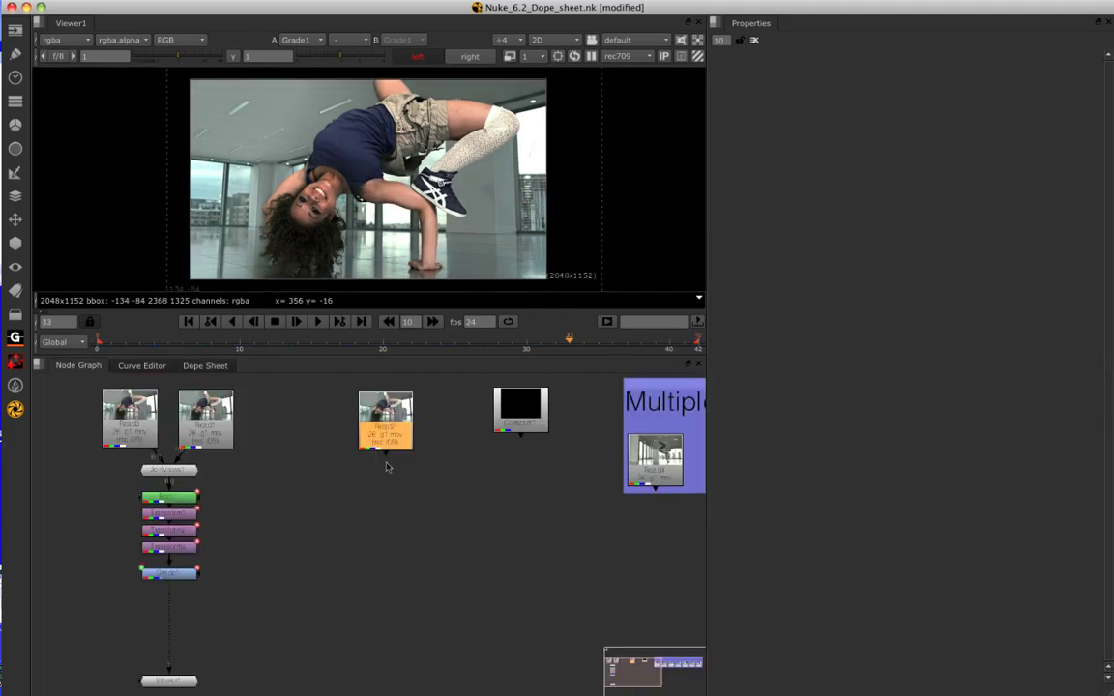
- Add Transform4 under the Read node and set a translate key at frame 0
{"action": "key", "text": "t"}
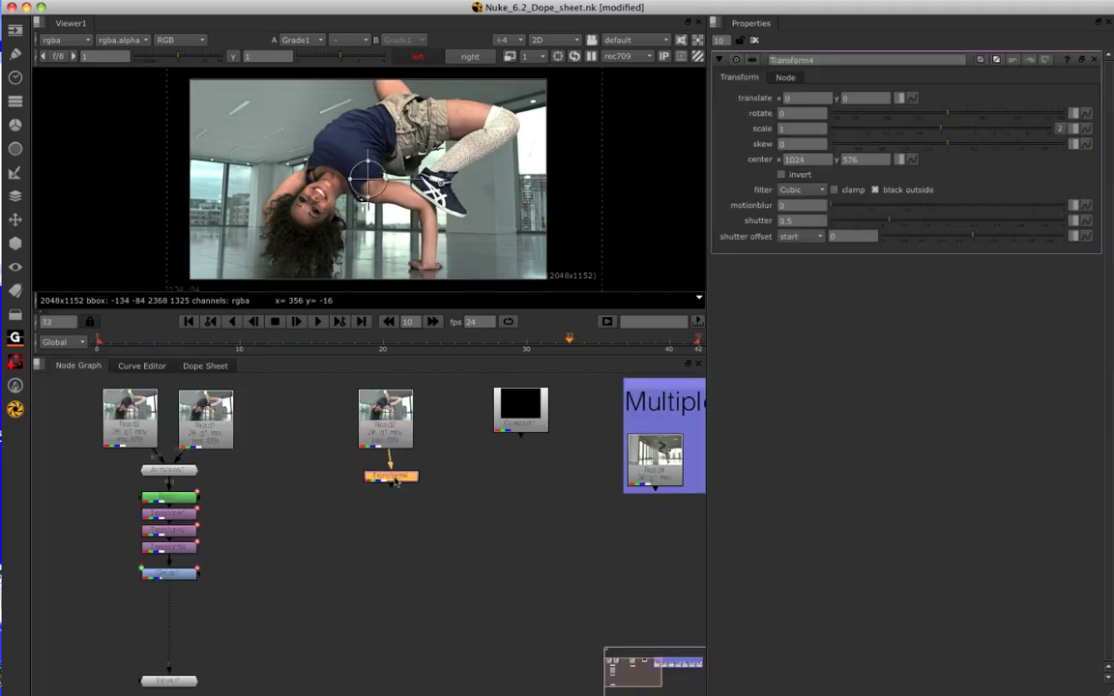
{"action": "left_click", "coordinate": [205, 365]}
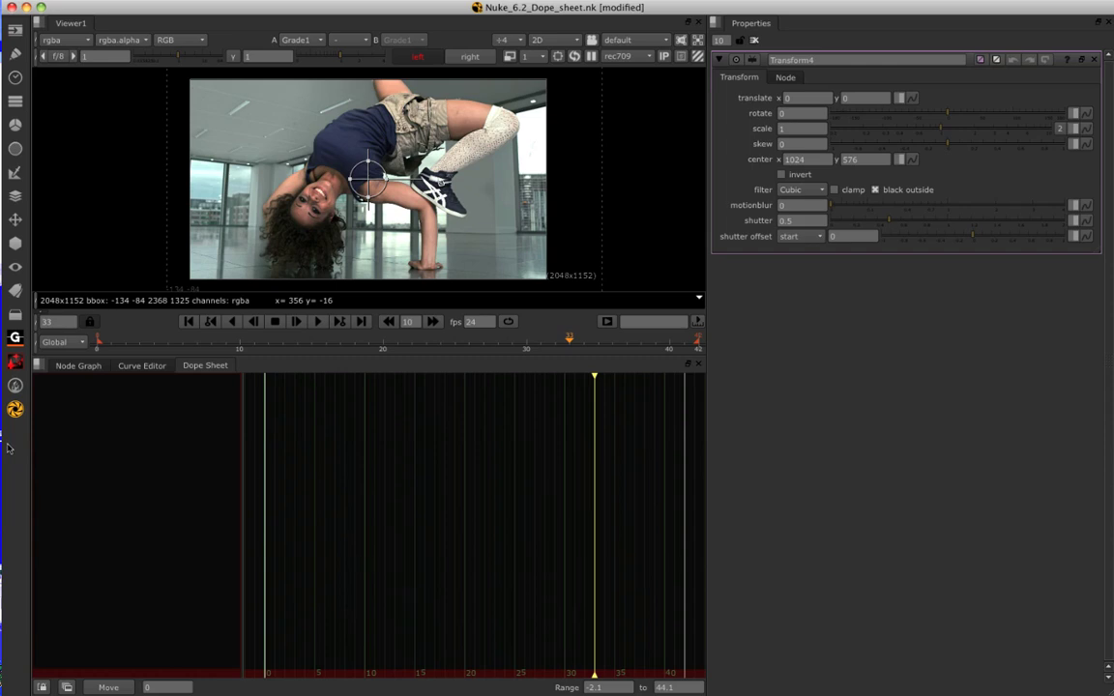
{"action": "left_click_drag", "start_coordinate": [593, 376], "coordinate": [241, 430]}
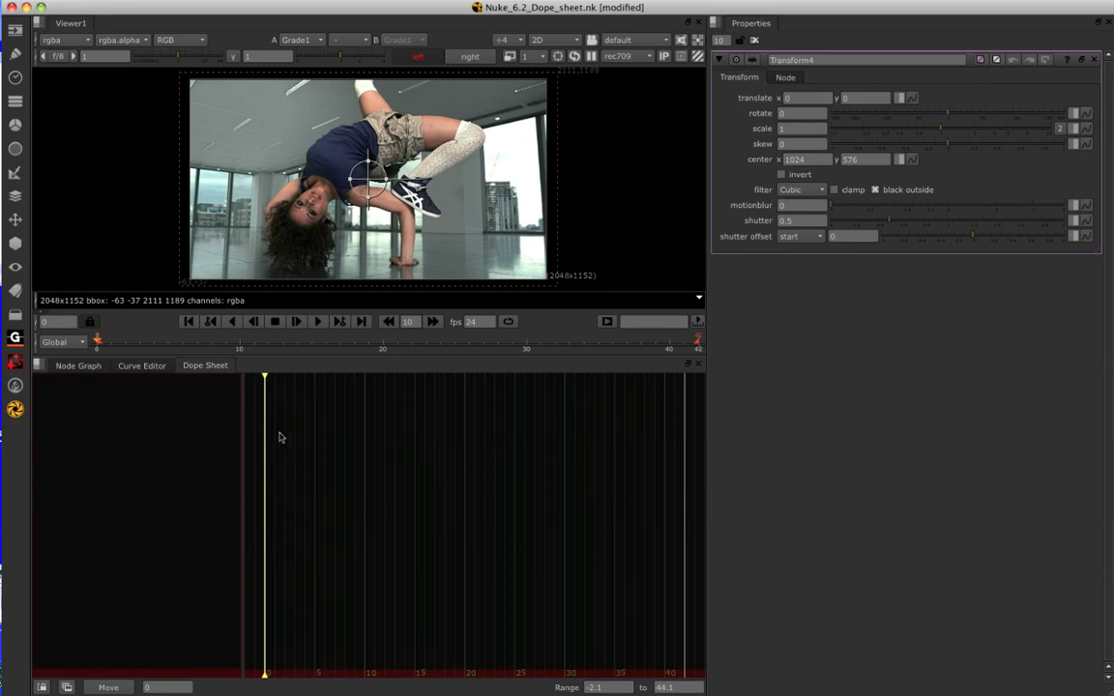
{"action": "left_click", "coordinate": [910, 98]}
{"action": "left_click", "coordinate": [923, 114]}
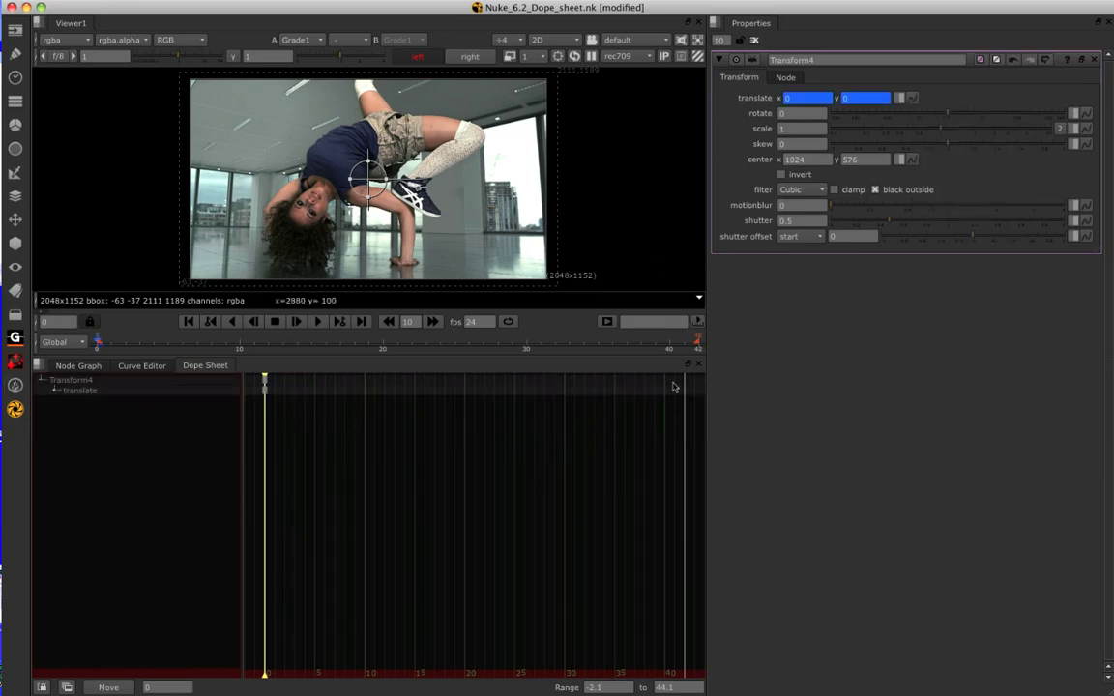
- Set a second translate key at frame 39 and close the Transform4 properties
{"action": "left_click_drag", "start_coordinate": [517, 387], "coordinate": [655, 382]}
{"action": "left_click", "coordinate": [910, 98]}
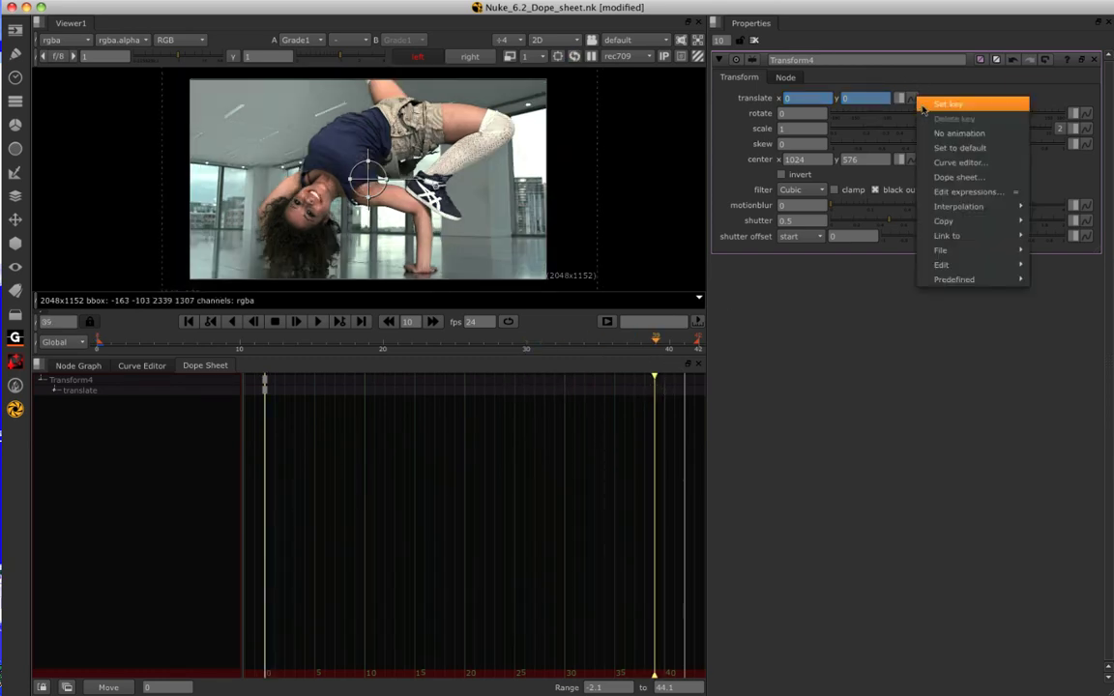
{"action": "left_click", "coordinate": [926, 104]}
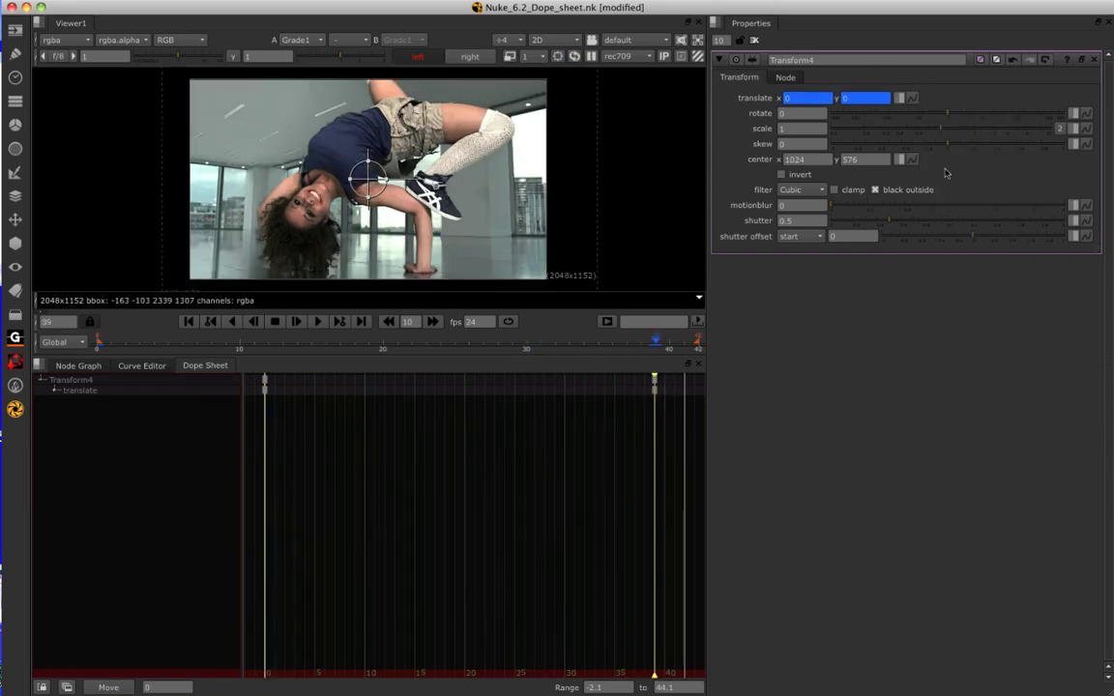
{"action": "left_click", "coordinate": [754, 40]}
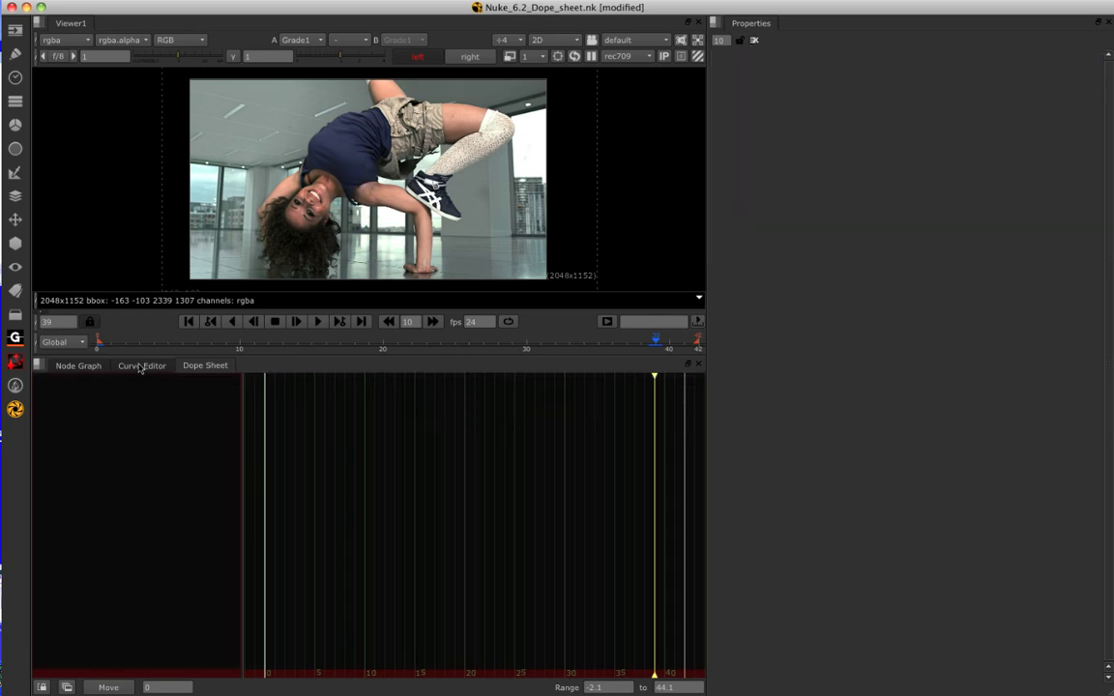
- Open Transform4's controls, clear the Properties bin, and select its translate keys in the Dope Sheet
{"action": "left_click", "coordinate": [77, 365]}
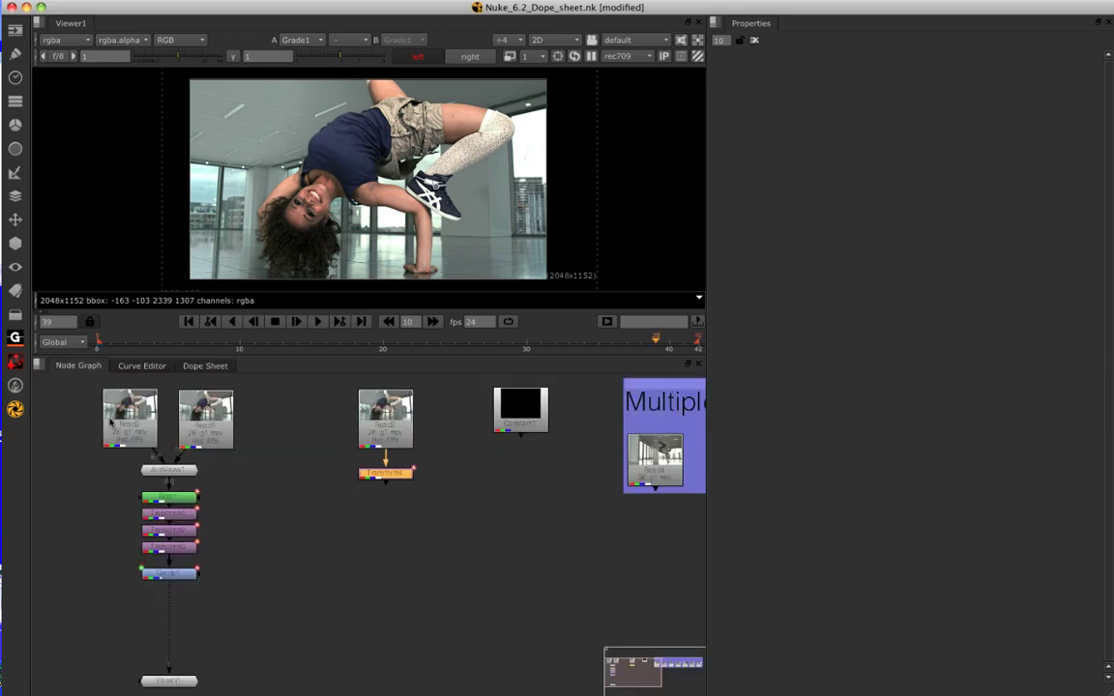
{"action": "double_click", "coordinate": [399, 481]}
{"action": "left_click", "coordinate": [205, 366]}
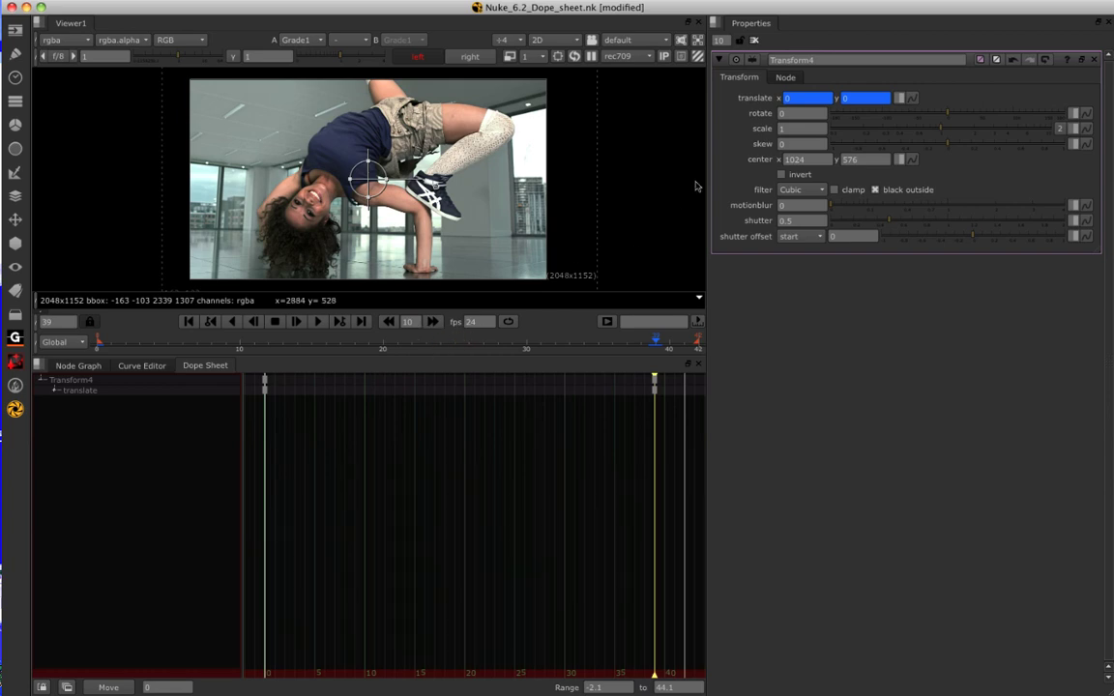
{"action": "left_click", "coordinate": [753, 41]}
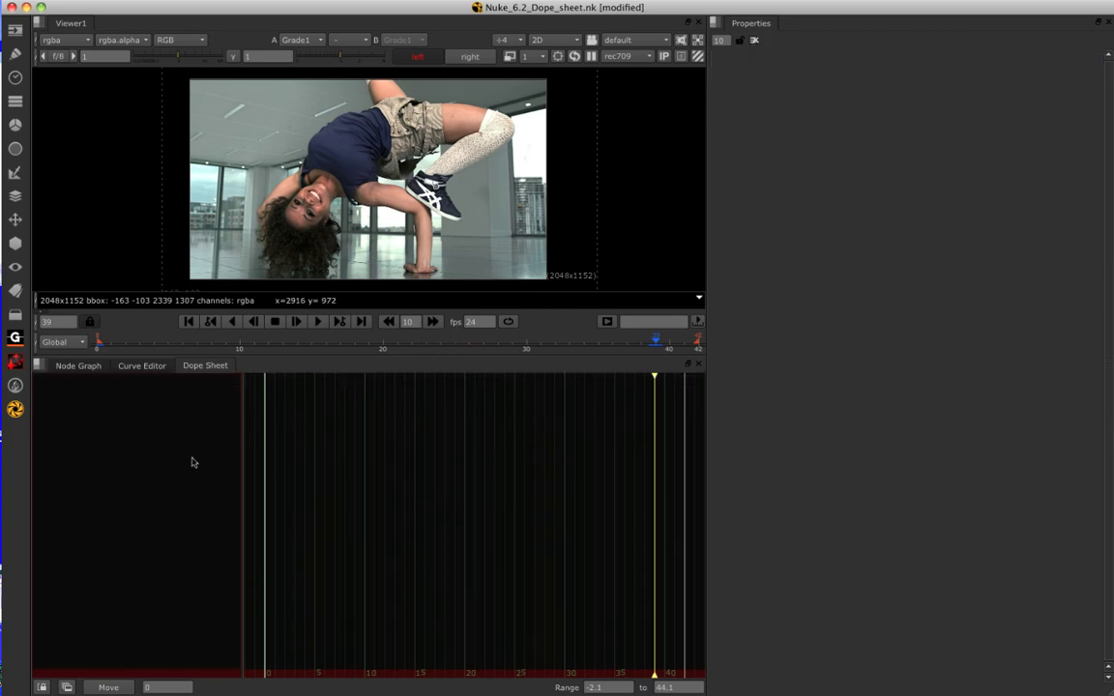
{"action": "left_click", "coordinate": [79, 366]}
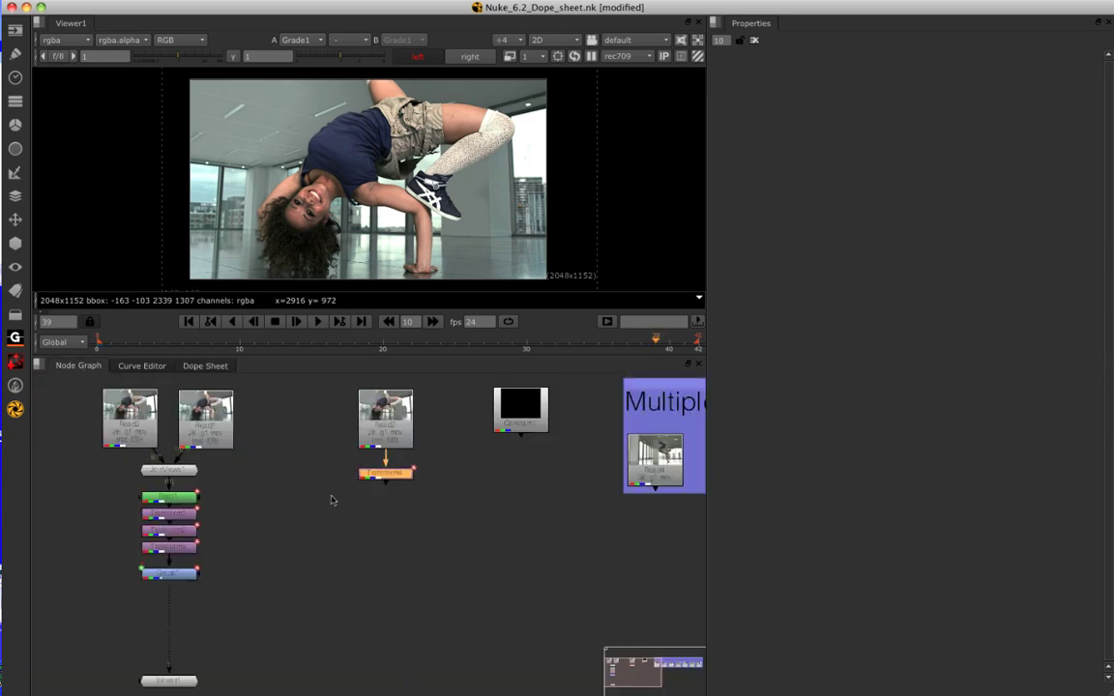
{"action": "left_click", "coordinate": [219, 368]}
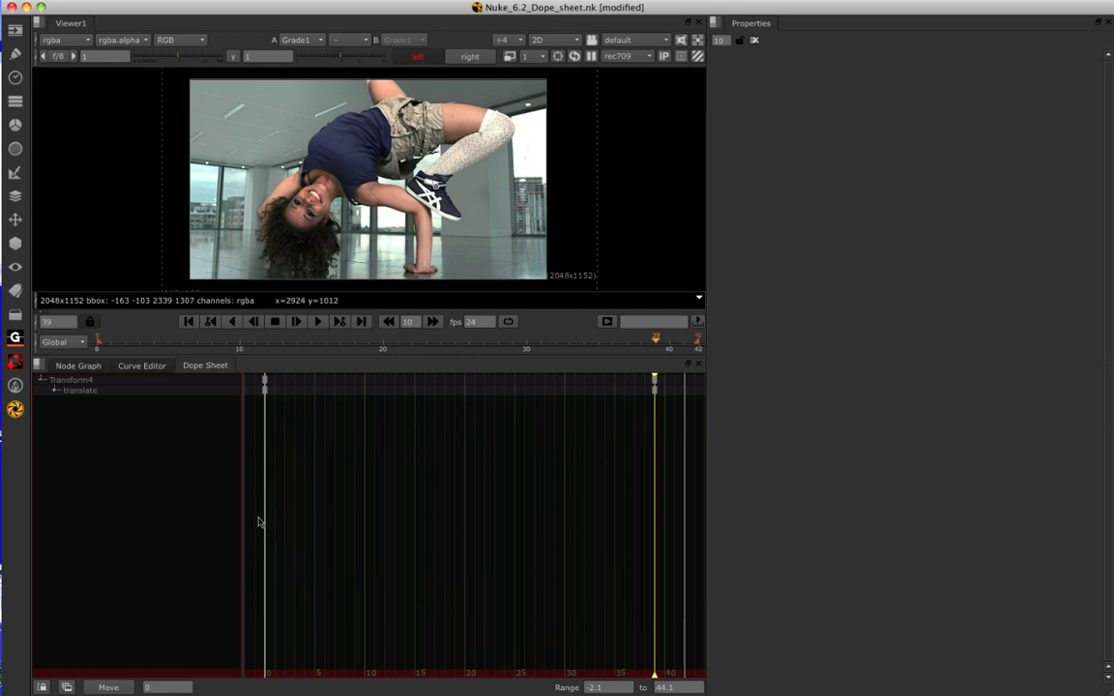
{"action": "left_click", "coordinate": [83, 385]}
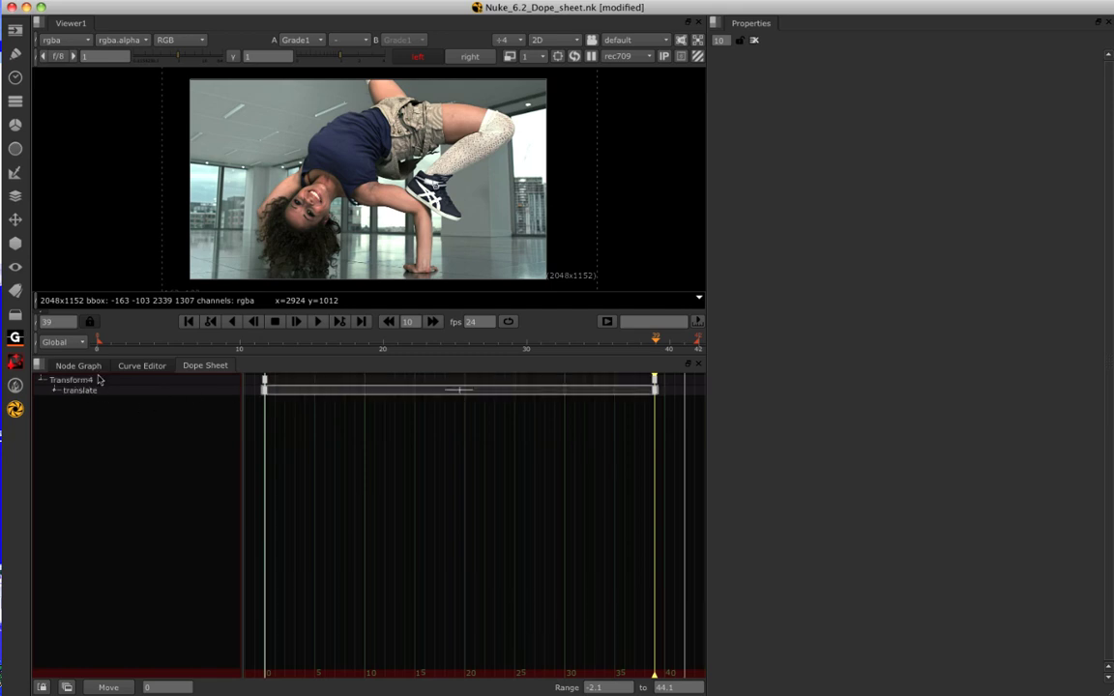
{"action": "left_click", "coordinate": [102, 383]}
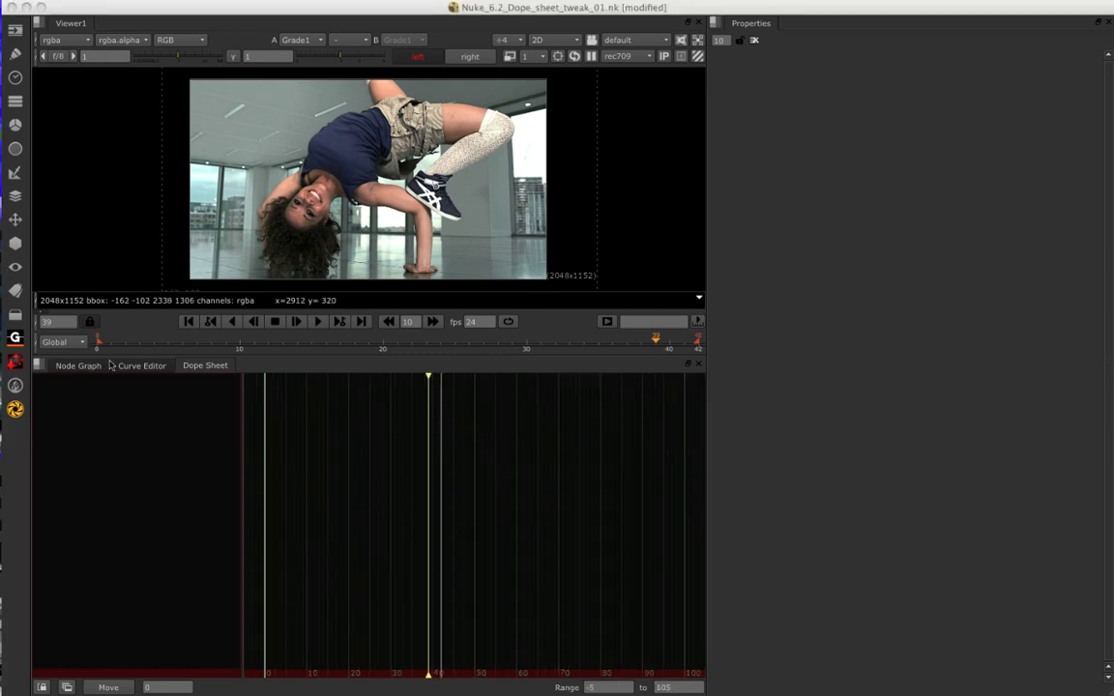
- Reopen and close Transform4's controls, then confirm its keys remain in the Dope Sheet
{"action": "left_click", "coordinate": [78, 366]}
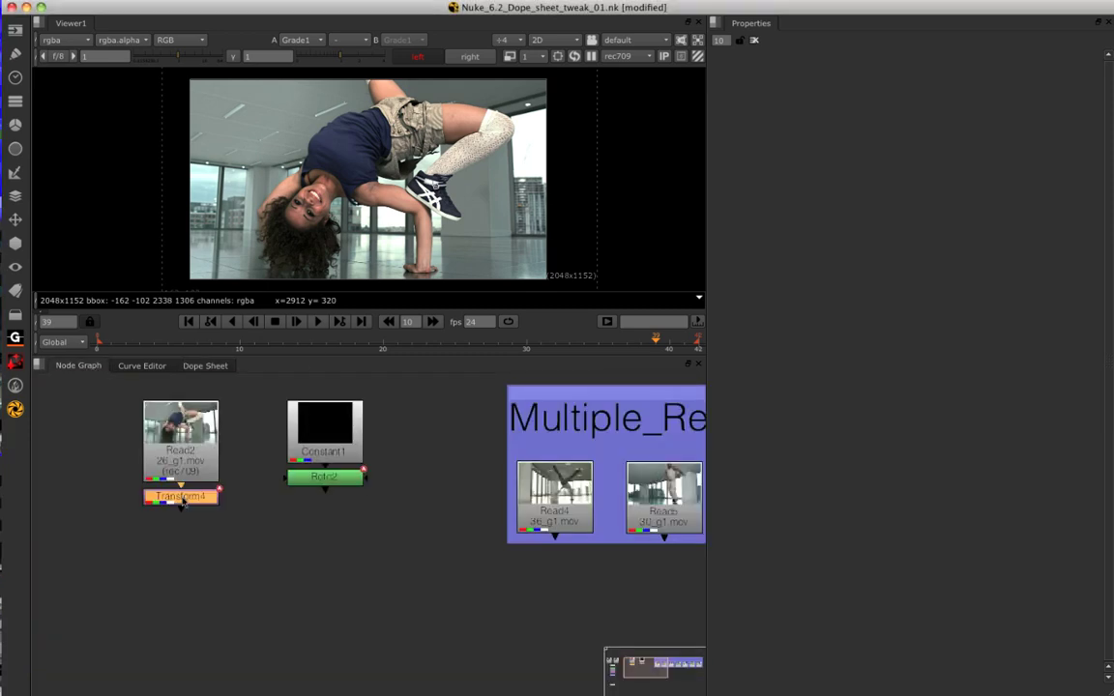
{"action": "double_click", "coordinate": [180, 497]}
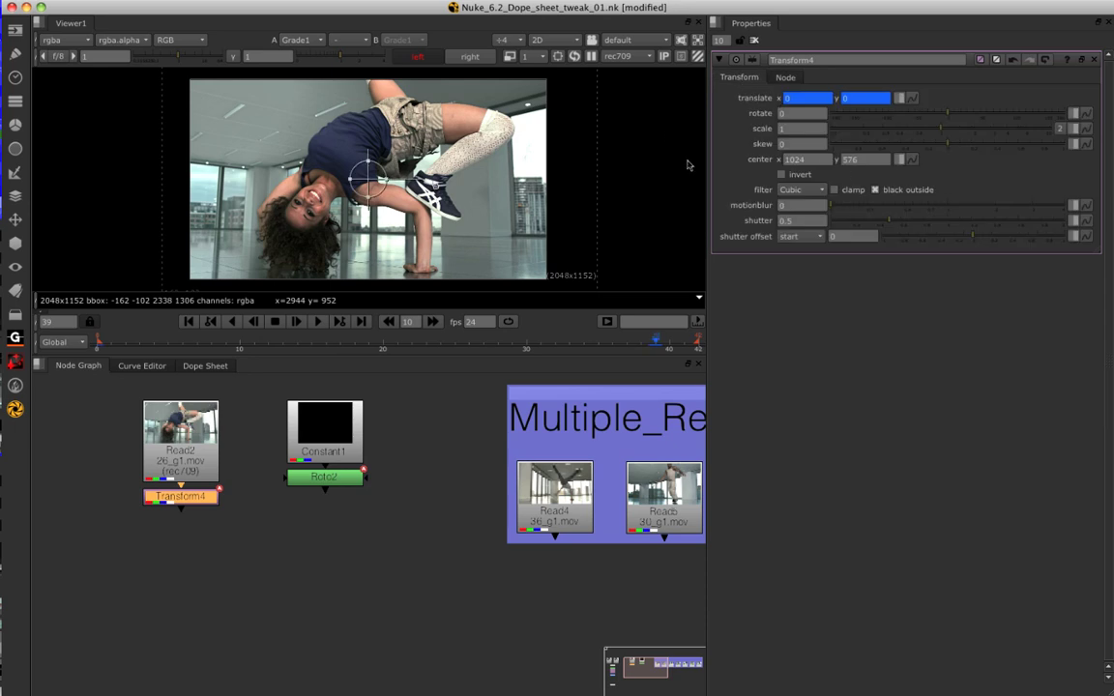
{"action": "left_click", "coordinate": [755, 40]}
{"action": "left_click", "coordinate": [205, 366]}
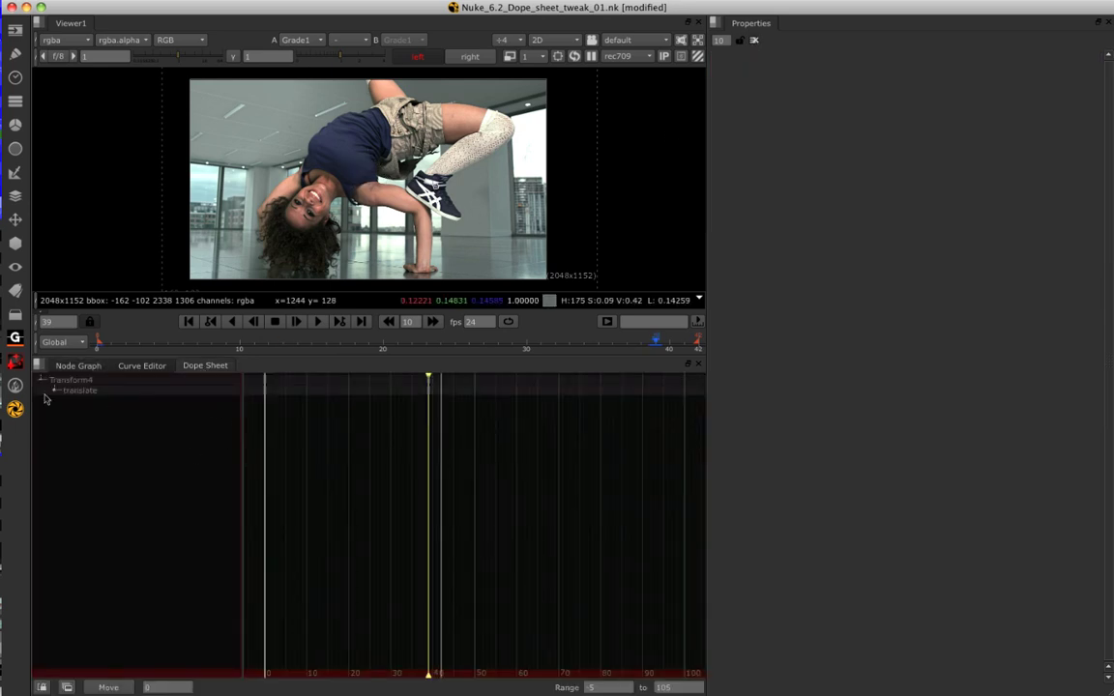
- Untick 'always in dope sheet' on Transform4's Node tab and close its properties
{"action": "left_click", "coordinate": [78, 366]}
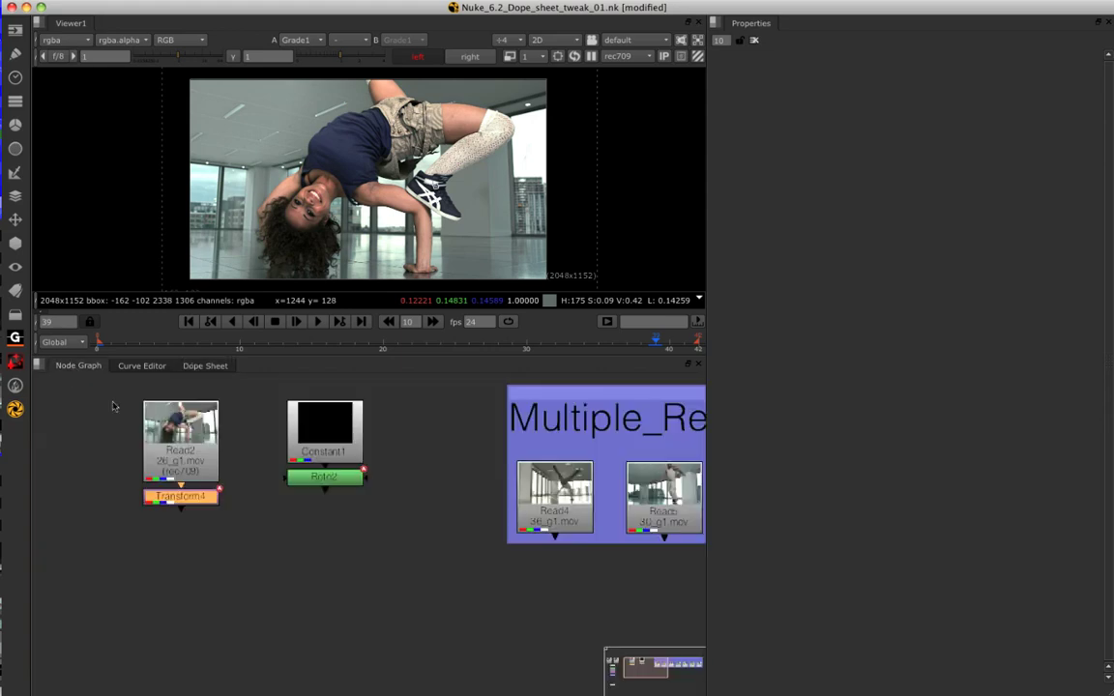
{"action": "double_click", "coordinate": [186, 499]}
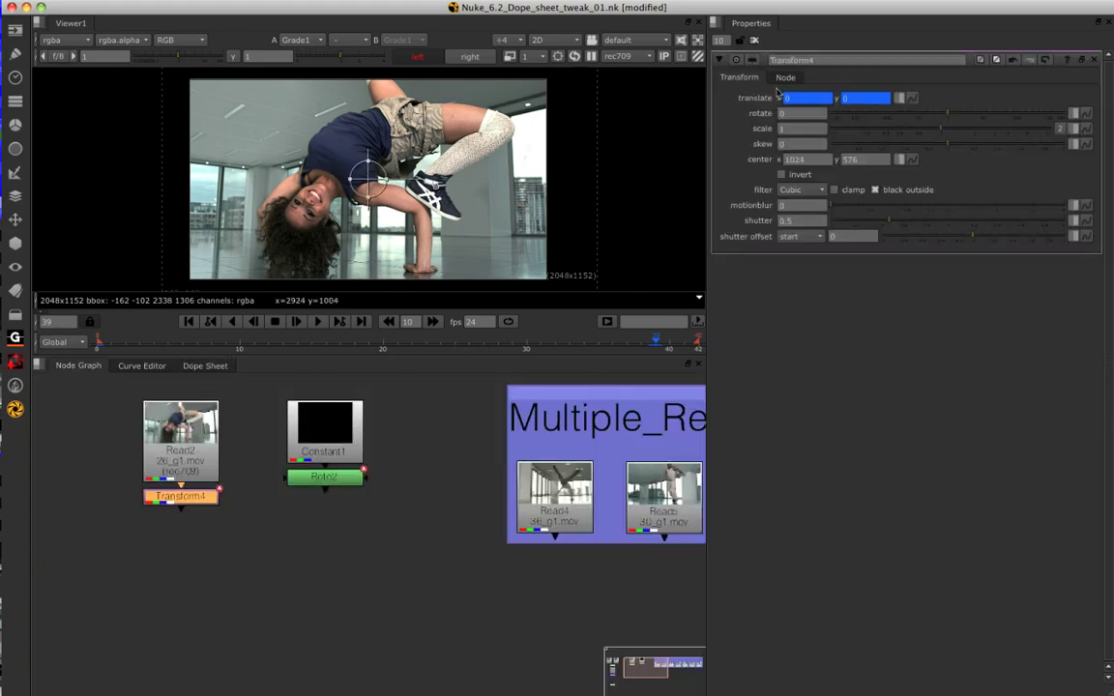
{"action": "left_click", "coordinate": [205, 366]}
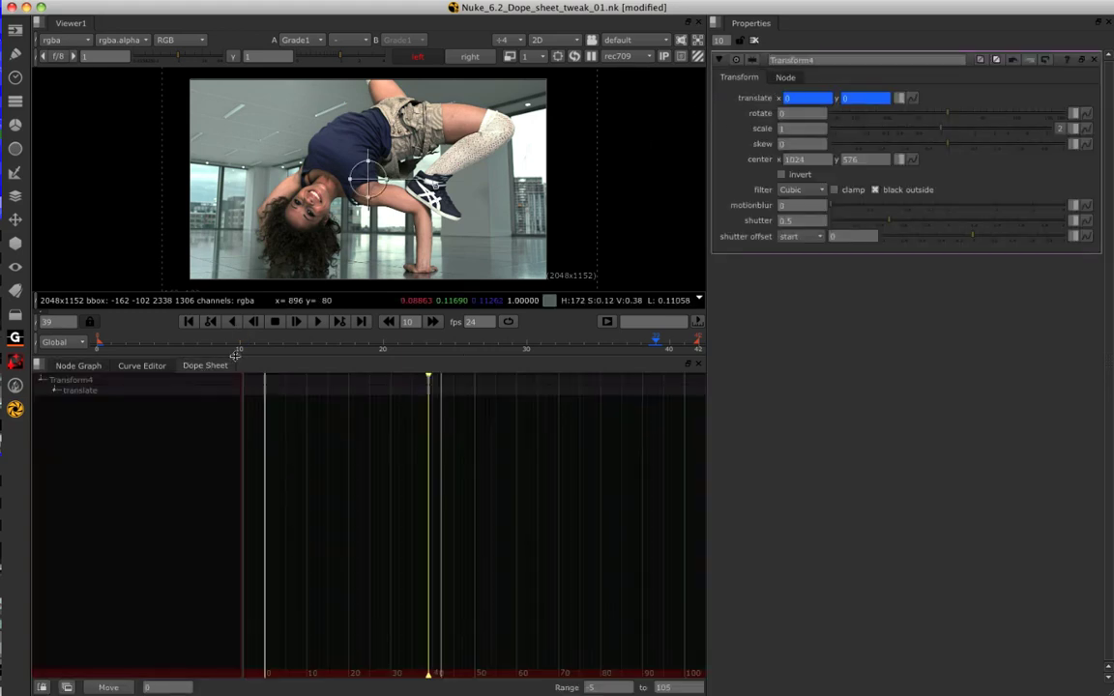
{"action": "left_click", "coordinate": [785, 79]}
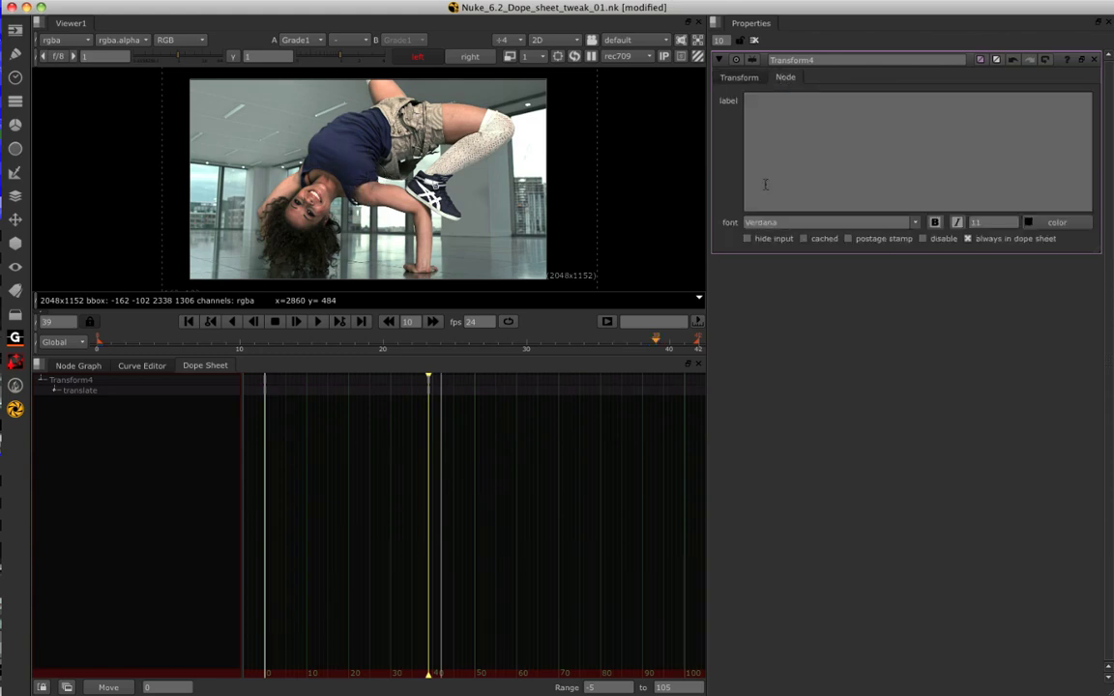
{"action": "left_click", "coordinate": [969, 240]}
{"action": "left_click", "coordinate": [971, 242]}
{"action": "left_click", "coordinate": [755, 42]}
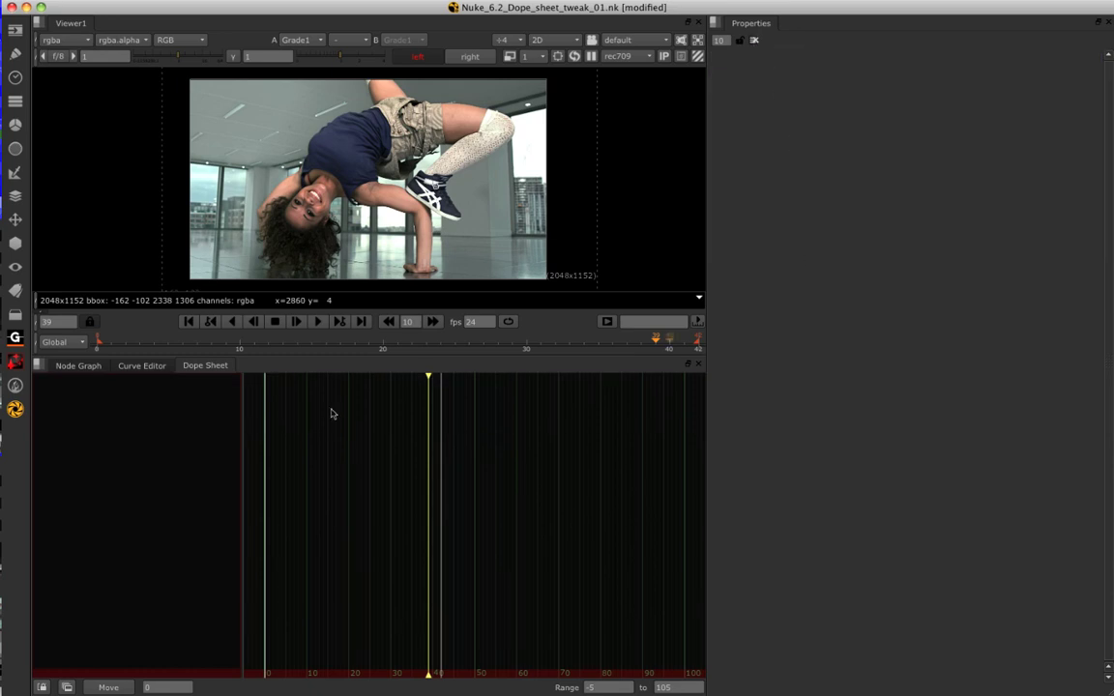
{"action": "left_click", "coordinate": [78, 367]}
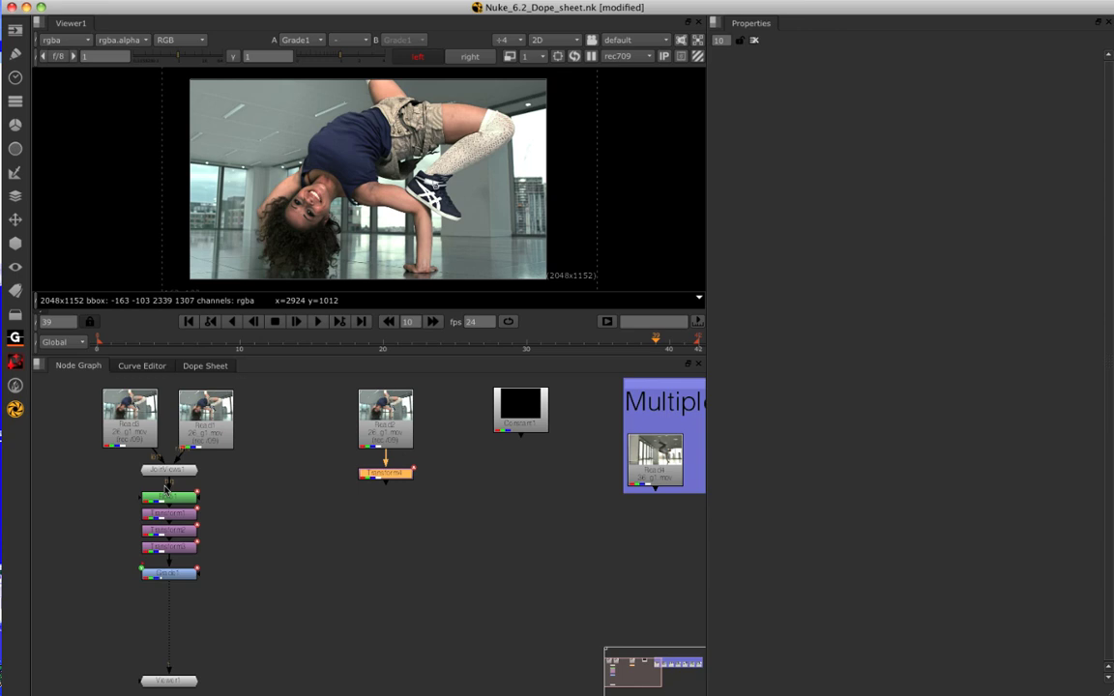
- Split the pane horizontally, move the Dope Sheet into the lower pane, and resize the viewer and panes
{"action": "left_click", "coordinate": [38, 365]}
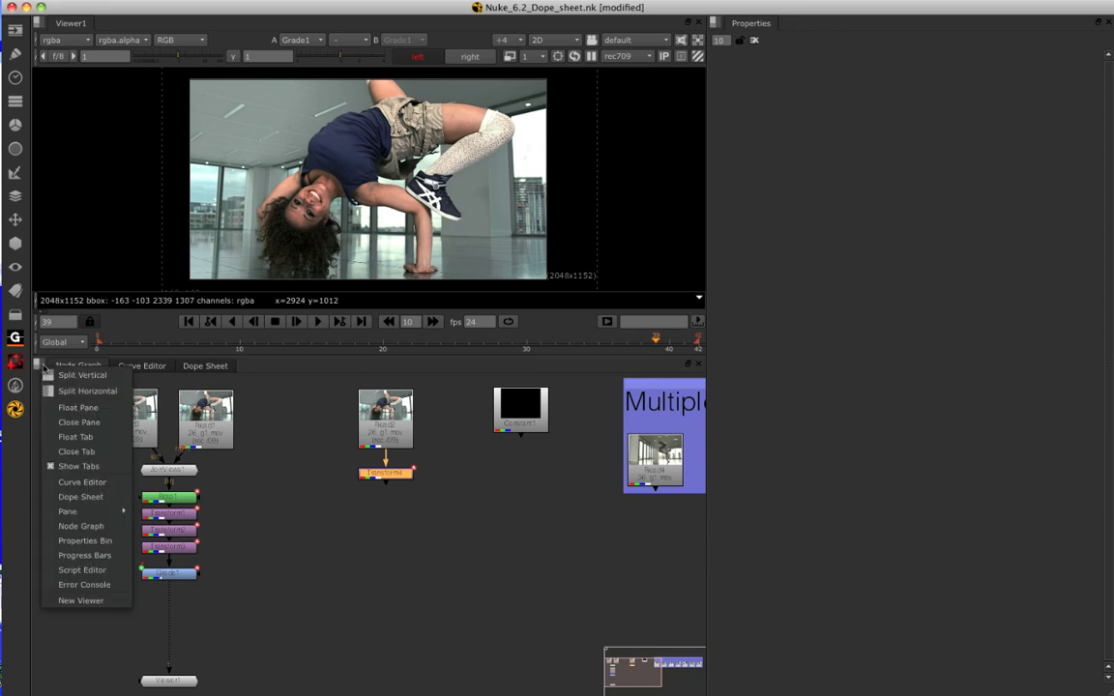
{"action": "left_click", "coordinate": [81, 378]}
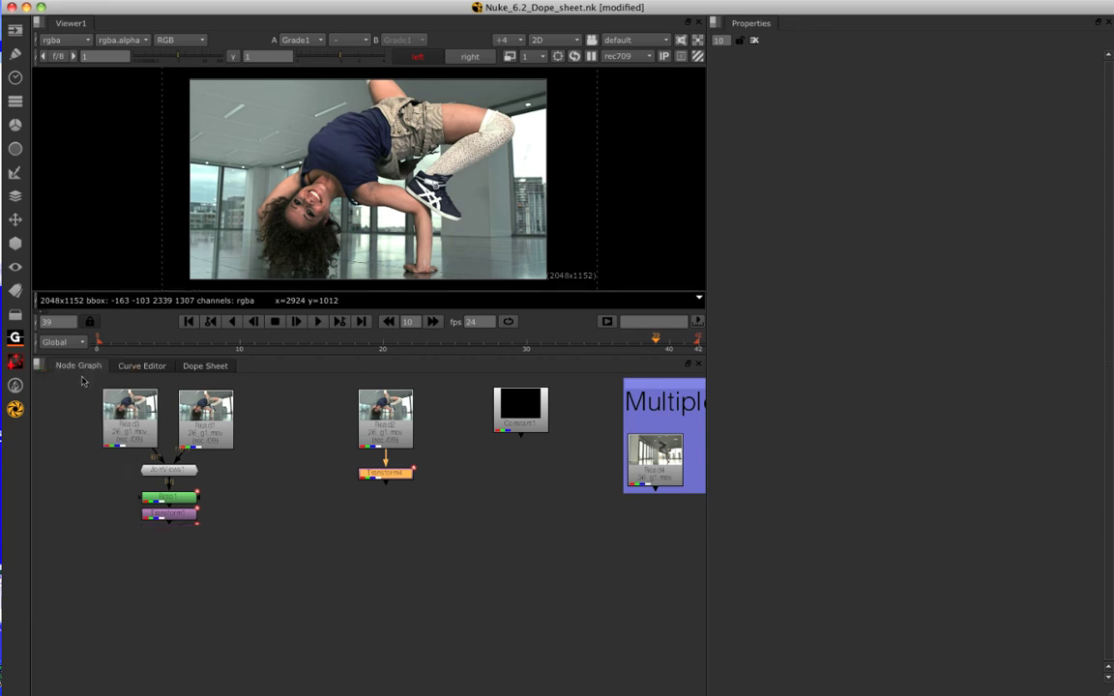
{"action": "left_click_drag", "start_coordinate": [205, 365], "coordinate": [78, 580]}
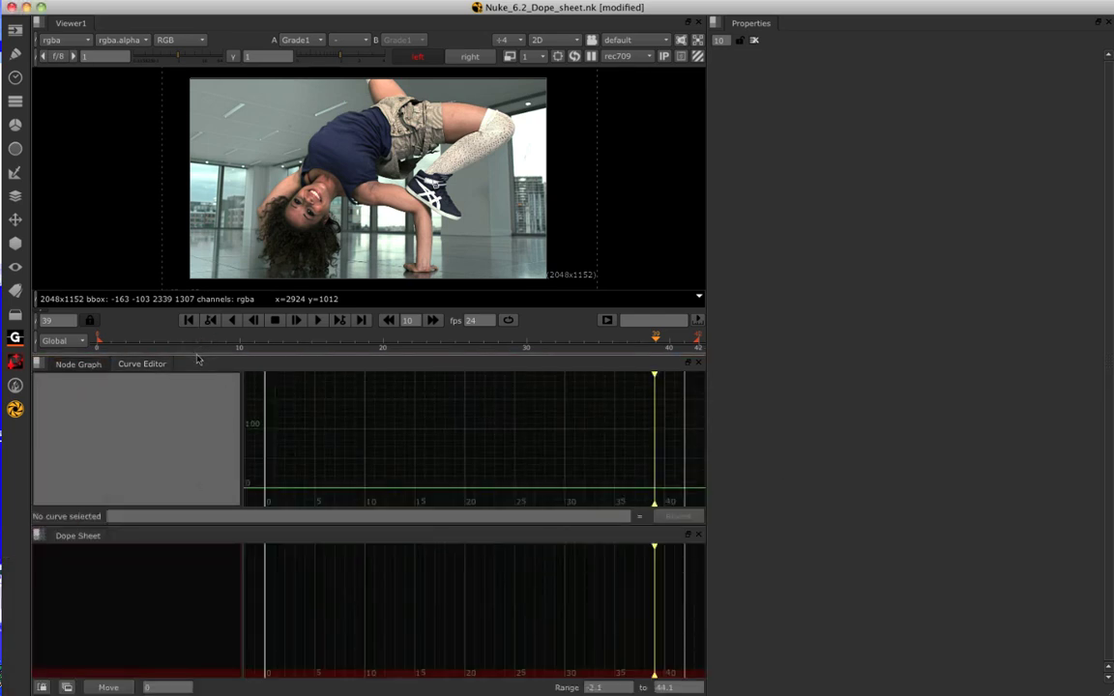
{"action": "left_click_drag", "start_coordinate": [193, 354], "coordinate": [192, 201]}
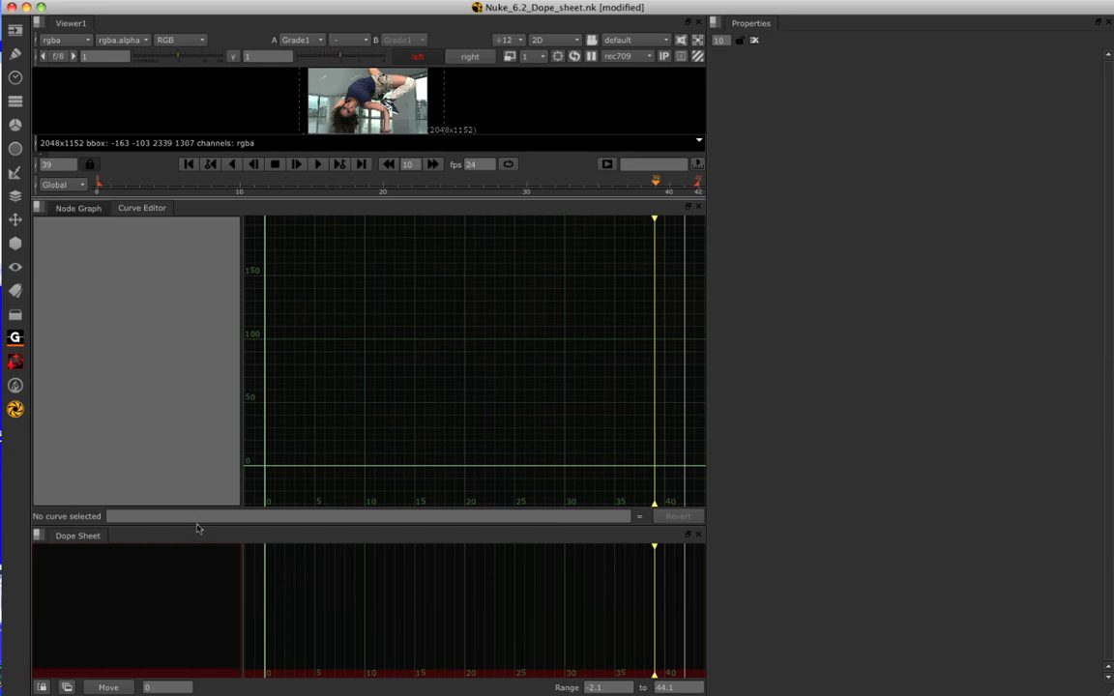
{"action": "left_click_drag", "start_coordinate": [198, 531], "coordinate": [126, 325]}
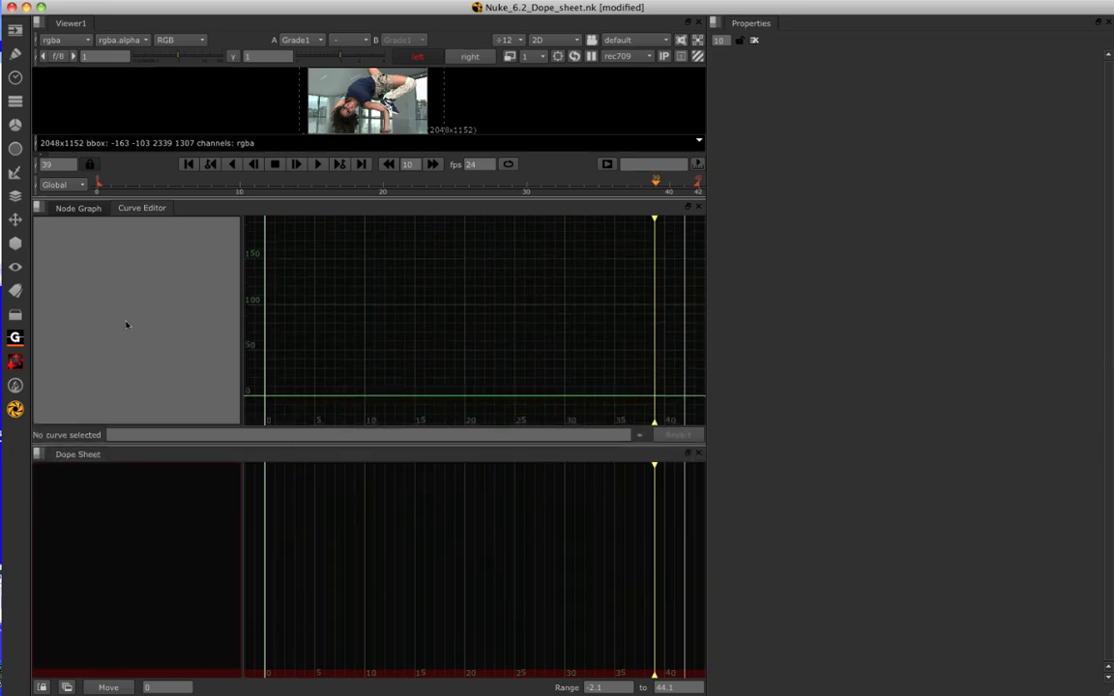
{"action": "left_click", "coordinate": [69, 209]}
- Open Transform1–3's controls together and zoom out on their curves in the Curve Editor
{"action": "left_click_drag", "start_coordinate": [256, 348], "coordinate": [114, 379]}
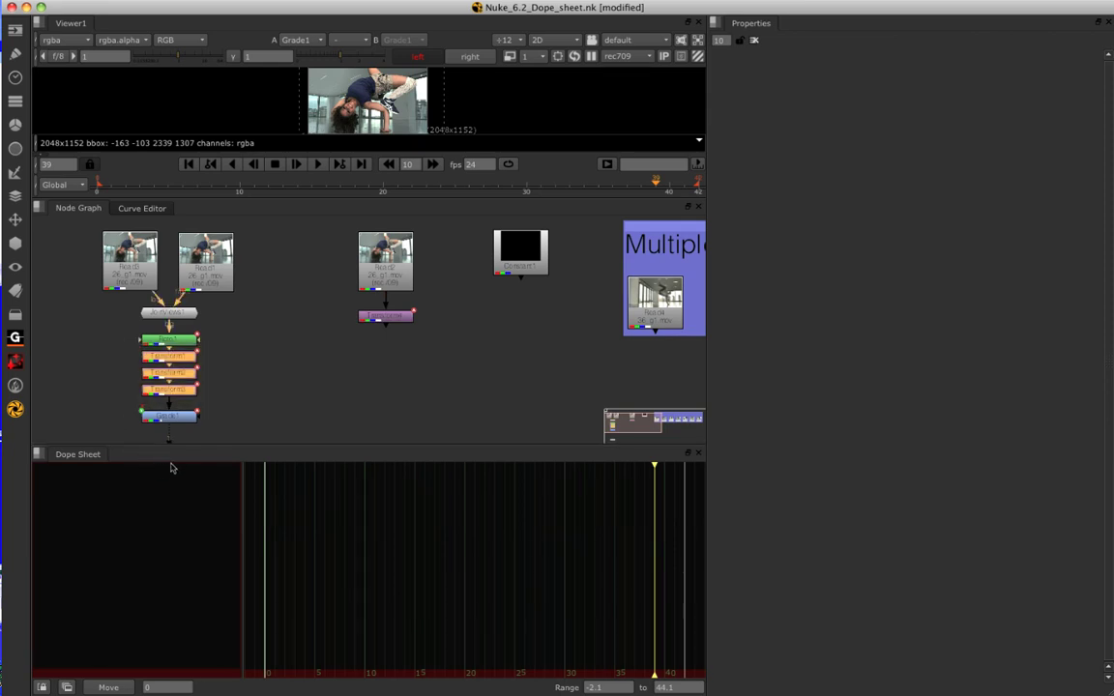
{"action": "key", "text": "Return"}
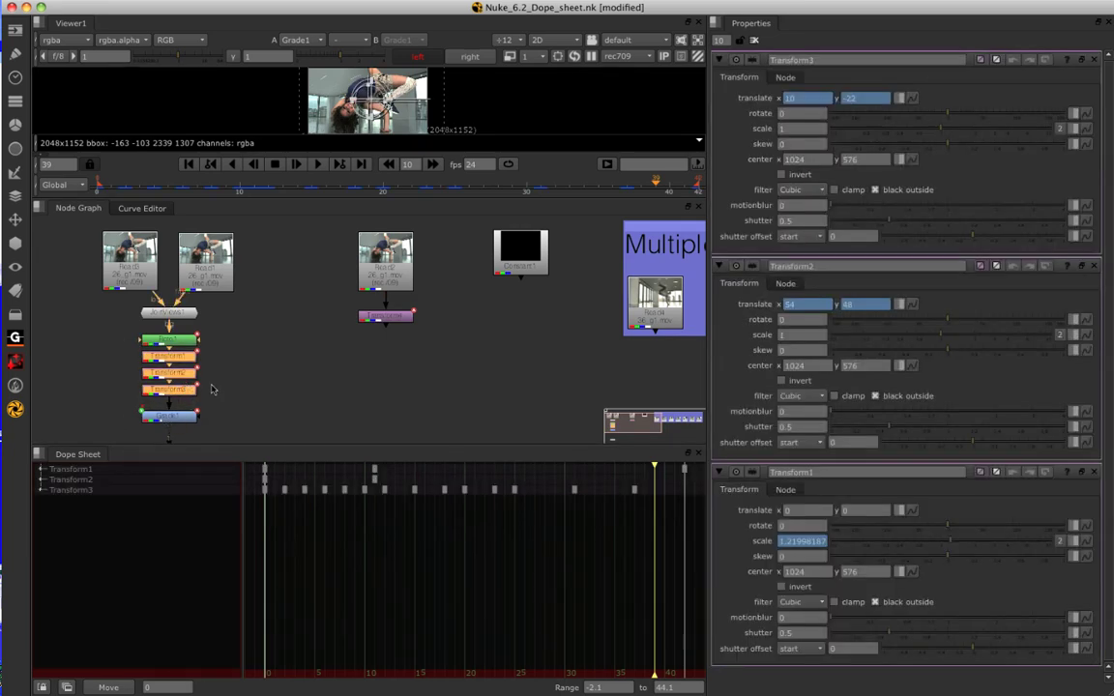
{"action": "left_click", "coordinate": [137, 211]}
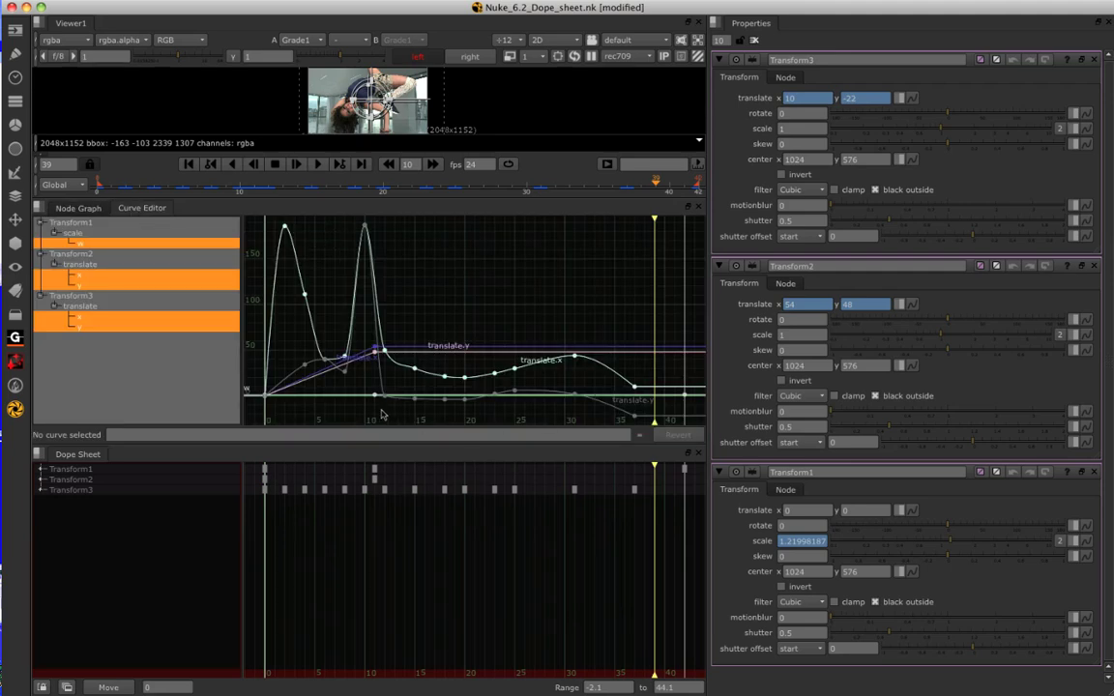
{"action": "scroll", "coordinate": [490, 282], "scroll_direction": "down", "scroll_amount": 5}
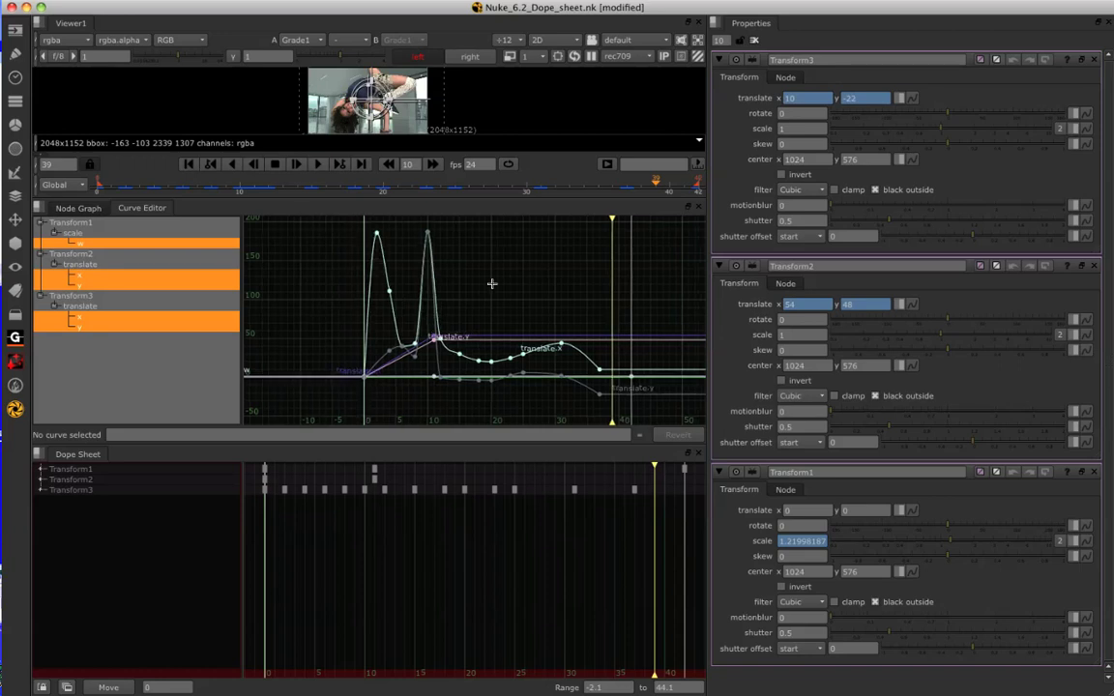
{"action": "scroll", "coordinate": [522, 585], "scroll_direction": "down", "scroll_amount": 5}
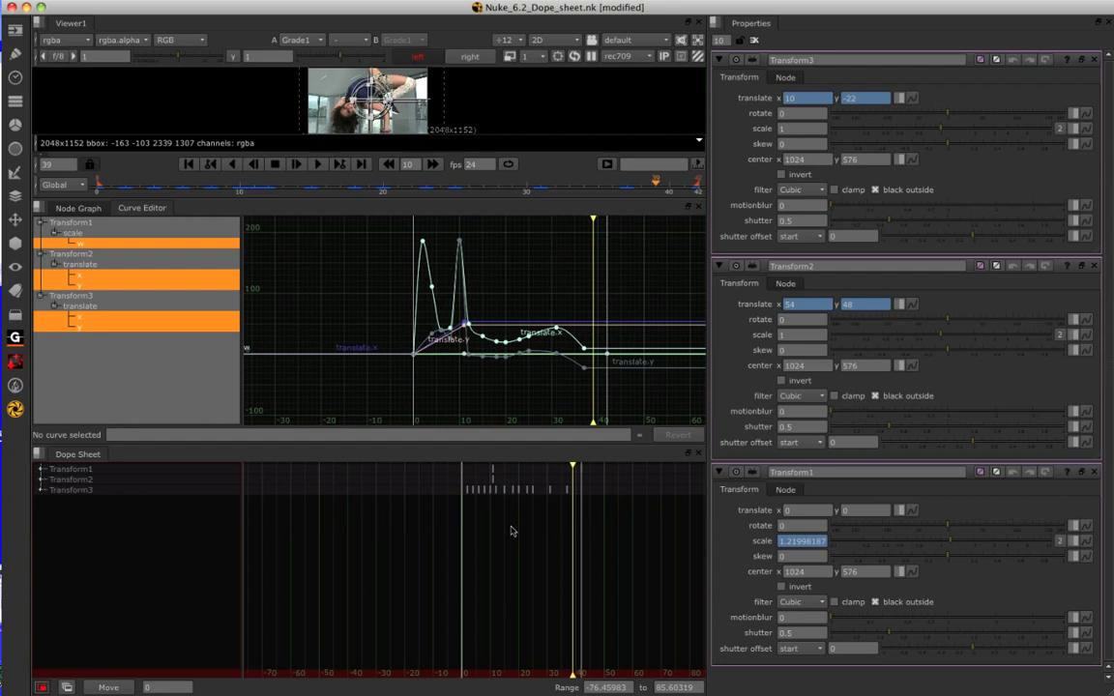
- Select Transform3's key near frame 11 in the Dope Sheet and drag it to frame 20
{"action": "scroll", "coordinate": [513, 530], "scroll_direction": "up", "scroll_amount": 5}
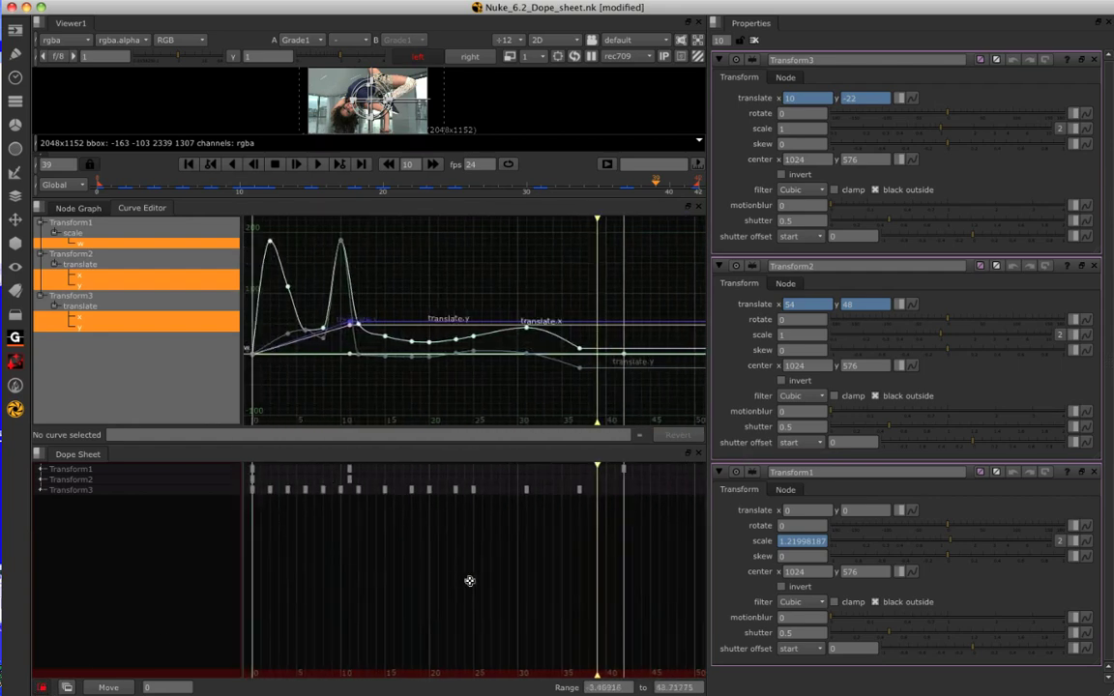
{"action": "scroll", "coordinate": [469, 580], "scroll_direction": "up", "scroll_amount": 3}
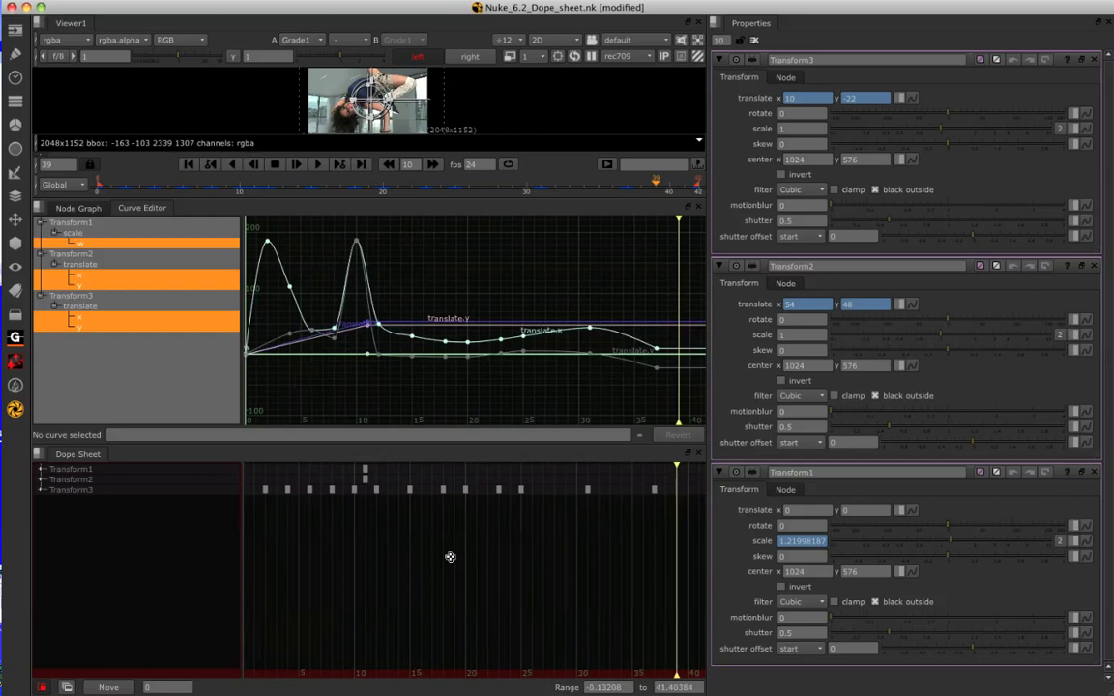
{"action": "scroll", "coordinate": [450, 557], "scroll_direction": "up", "scroll_amount": 2}
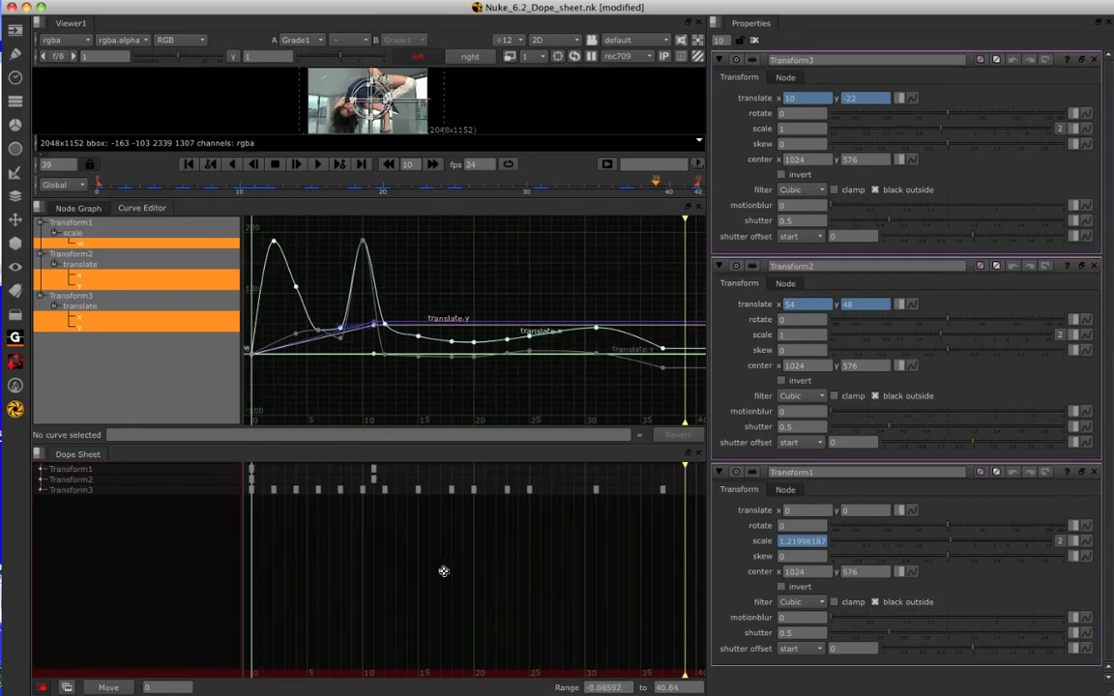
{"action": "scroll", "coordinate": [412, 467], "scroll_direction": "up", "scroll_amount": 2}
{"action": "middle_click_drag", "start_coordinate": [409, 368], "coordinate": [438, 427]}
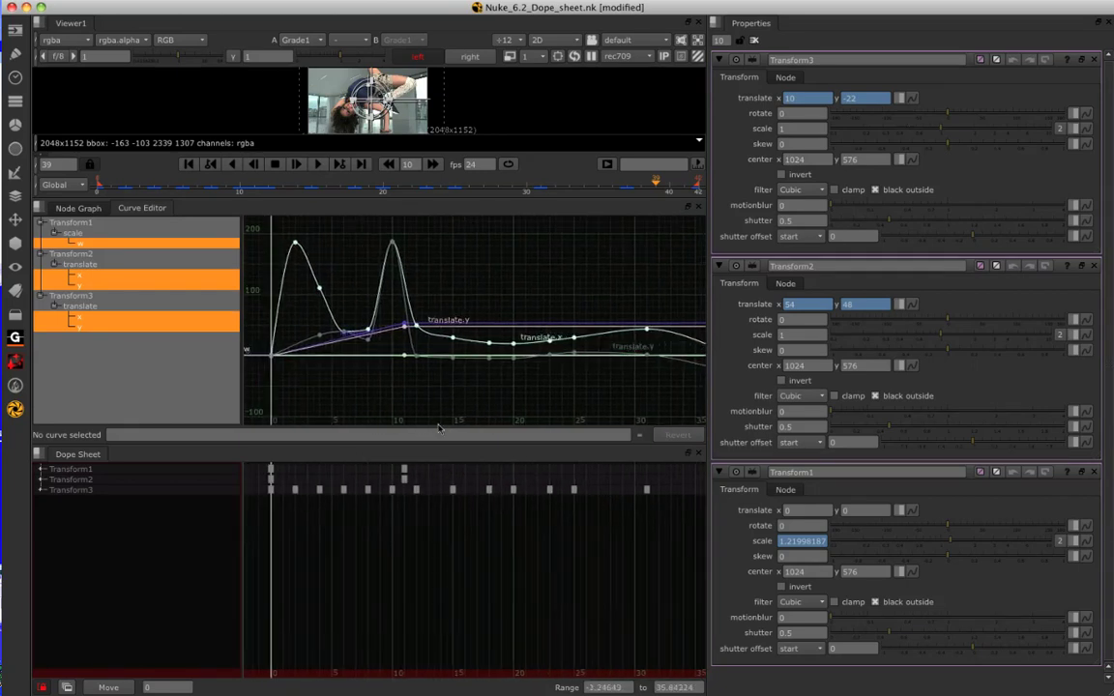
{"action": "left_click_drag", "start_coordinate": [422, 479], "coordinate": [409, 499]}
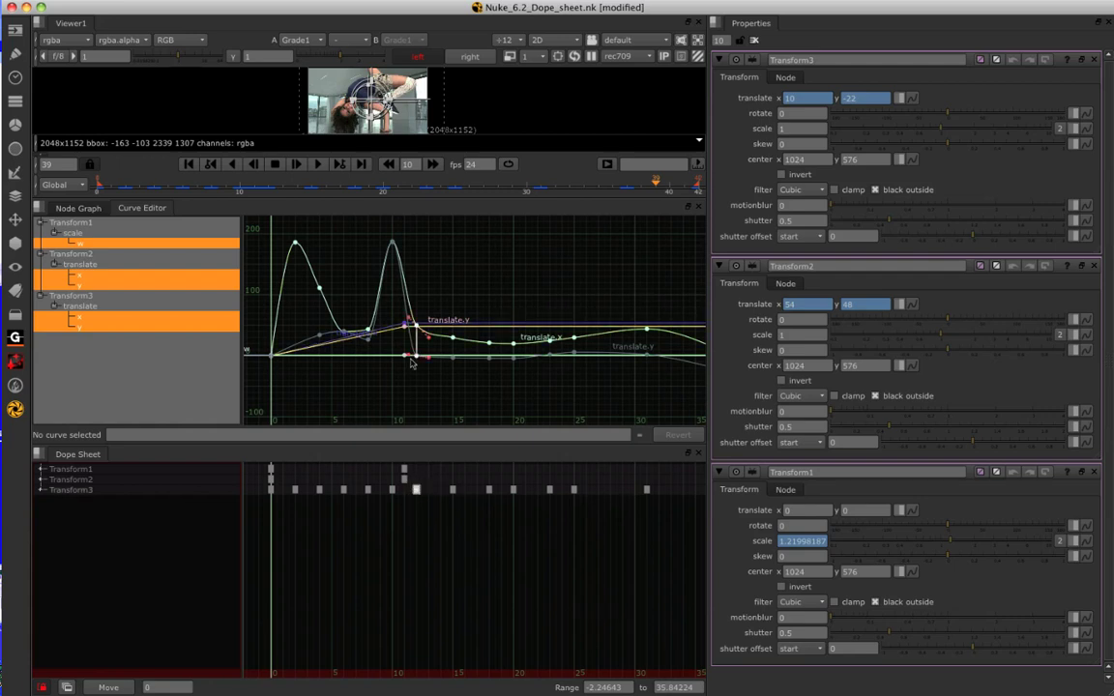
{"action": "left_click_drag", "start_coordinate": [415, 490], "coordinate": [512, 490]}
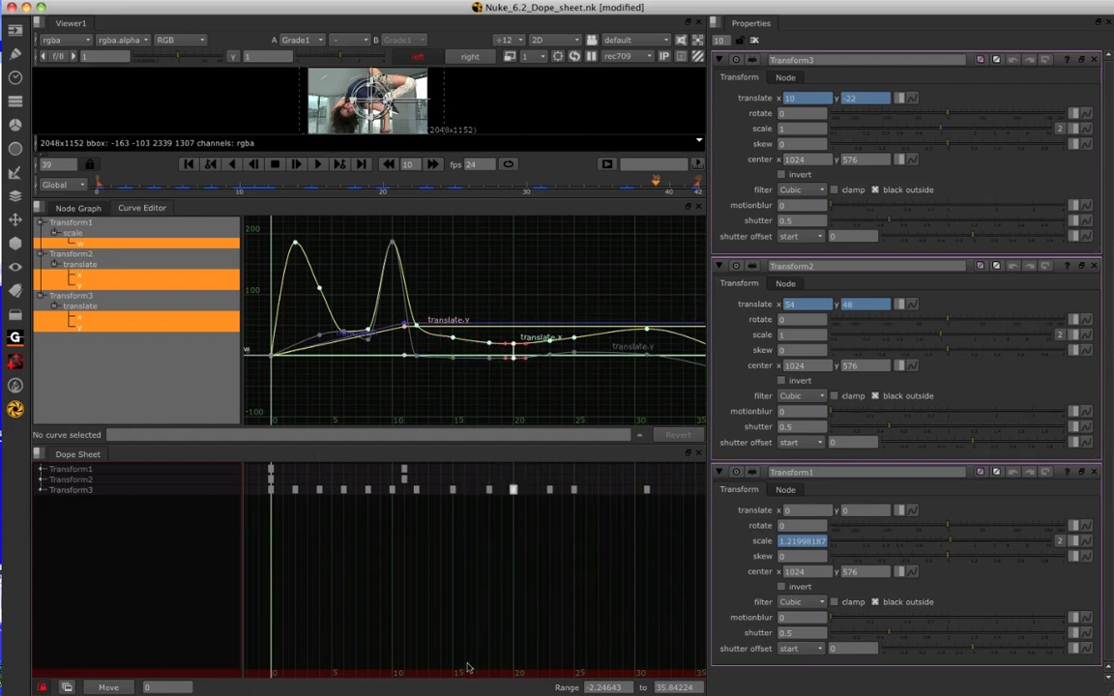
{"action": "left_click", "coordinate": [351, 589]}
{"action": "left_click", "coordinate": [42, 490]}
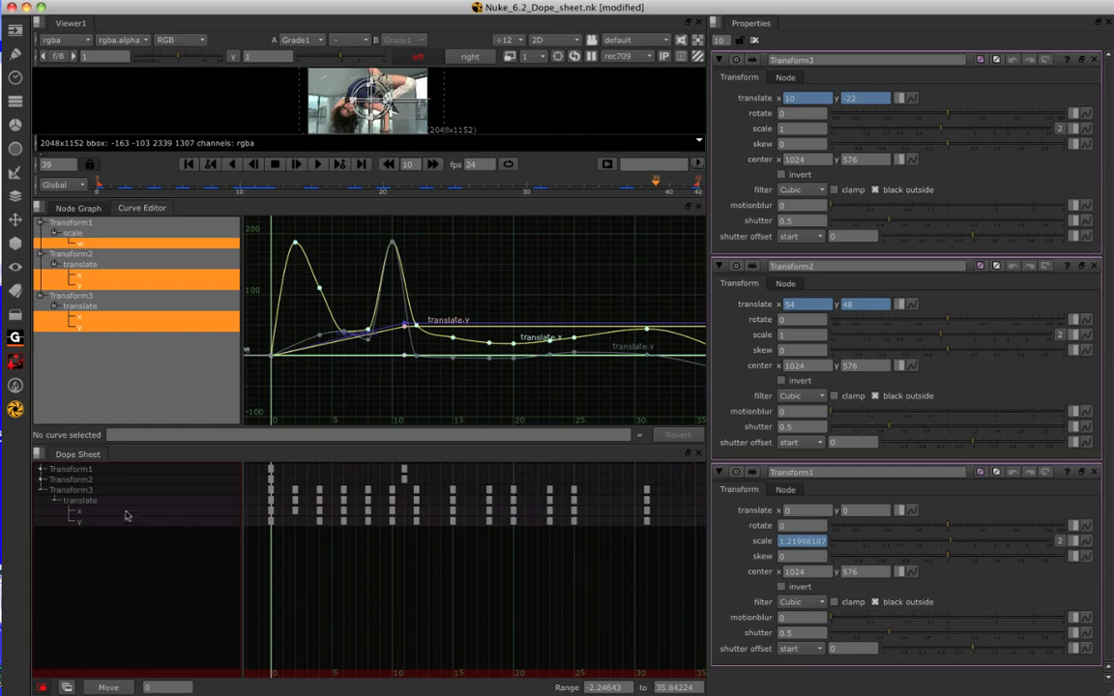
{"action": "left_click", "coordinate": [42, 490]}
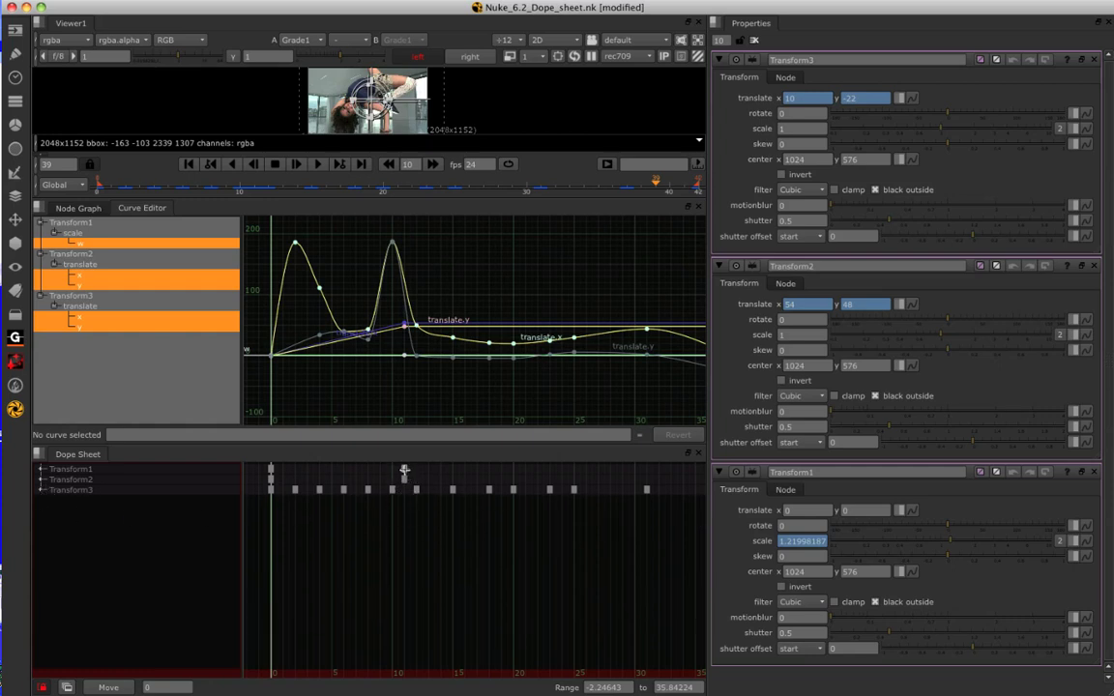
{"action": "mouse_move", "coordinate": [403, 470]}
{"action": "left_mouse_down"}
{"action": "mouse_move", "coordinate": [578, 467]}
{"action": "mouse_move", "coordinate": [339, 475]}
{"action": "mouse_move", "coordinate": [514, 469]}
{"action": "mouse_move", "coordinate": [403, 470]}
{"action": "left_mouse_up"}
{"action": "mouse_move", "coordinate": [404, 469]}
{"action": "left_mouse_down"}
{"action": "mouse_move", "coordinate": [465, 469]}
{"action": "mouse_move", "coordinate": [405, 469]}
{"action": "left_mouse_up"}
- Enter frame 20 for Transform1's key, then shift it earlier with repeated -5 Move steps
{"action": "double_click", "coordinate": [404, 469]}
{"action": "type", "text": "20"}
{"action": "key", "text": "Return"}
{"action": "left_click", "coordinate": [164, 687]}
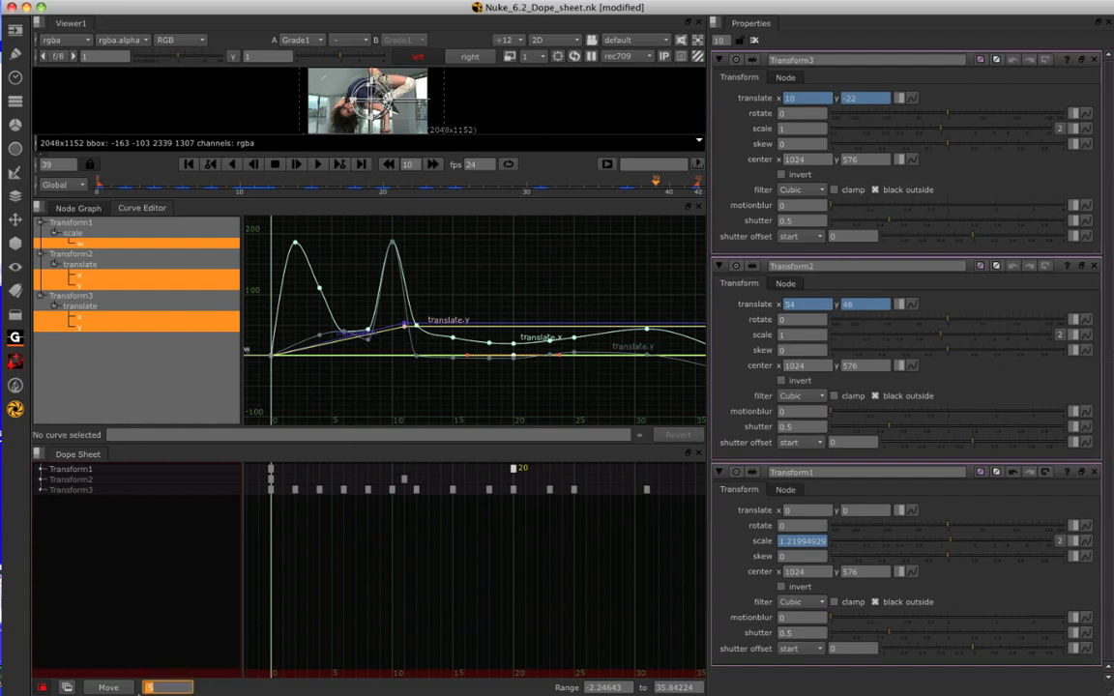
{"action": "left_click", "coordinate": [112, 689]}
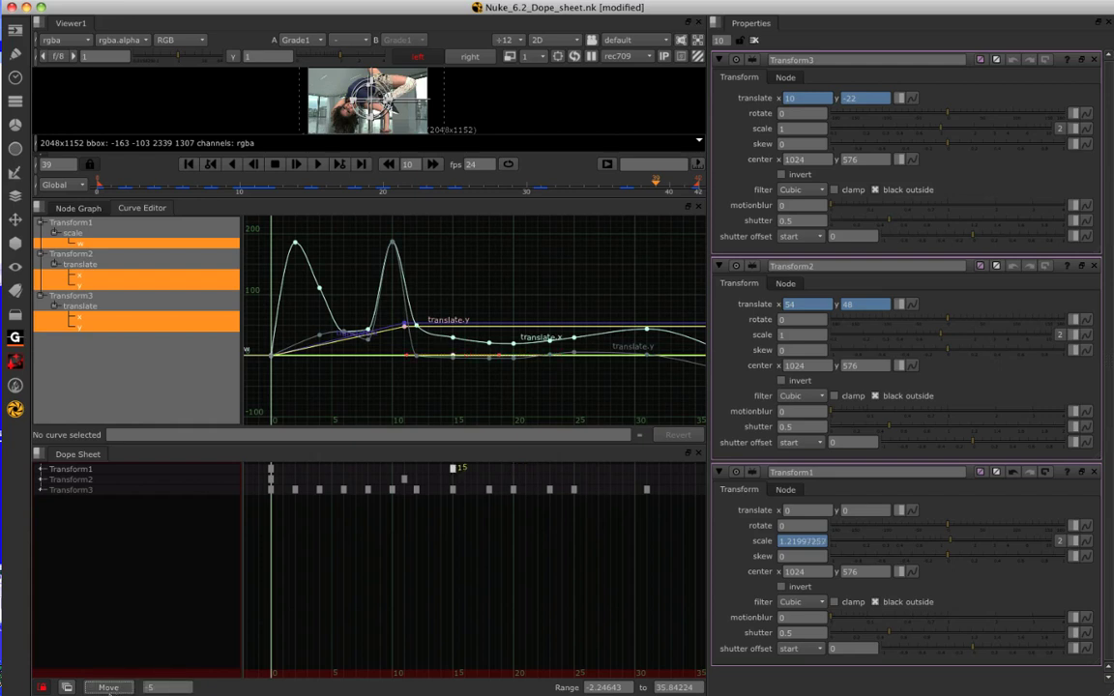
{"action": "left_click", "coordinate": [109, 689]}
{"action": "left_click", "coordinate": [109, 688]}
- Set the Move offset to 5 to land the key on frame 15, then delete and undo
{"action": "key", "text": "Tab"}
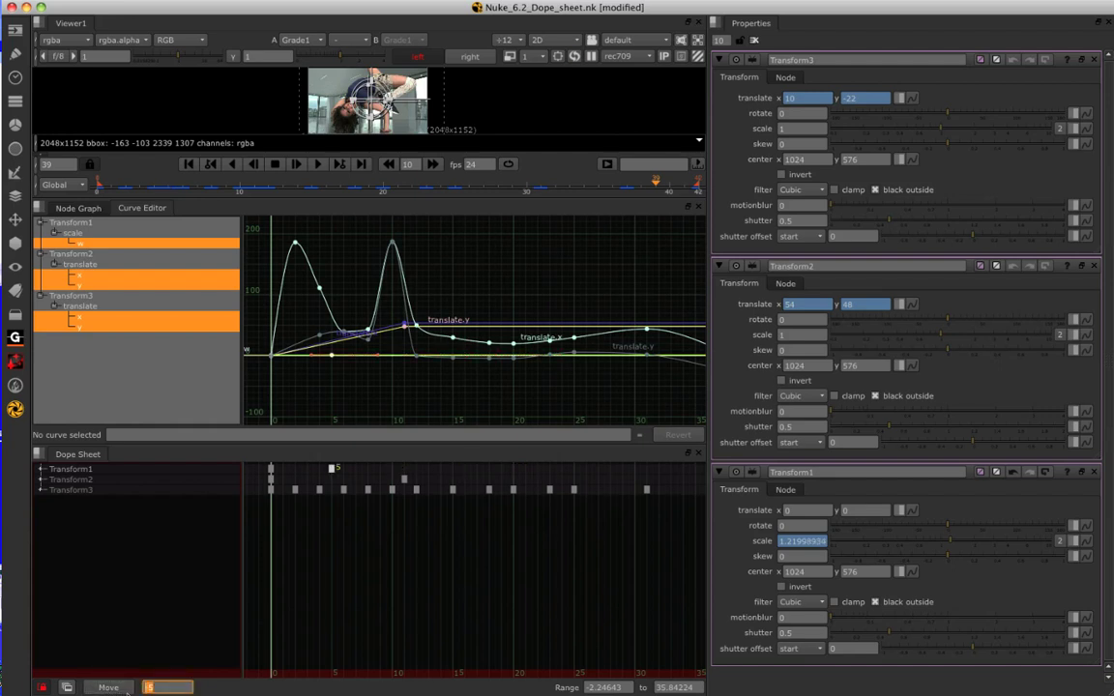
{"action": "type", "text": "5"}
{"action": "left_click", "coordinate": [110, 688]}
{"action": "left_click", "coordinate": [110, 688]}
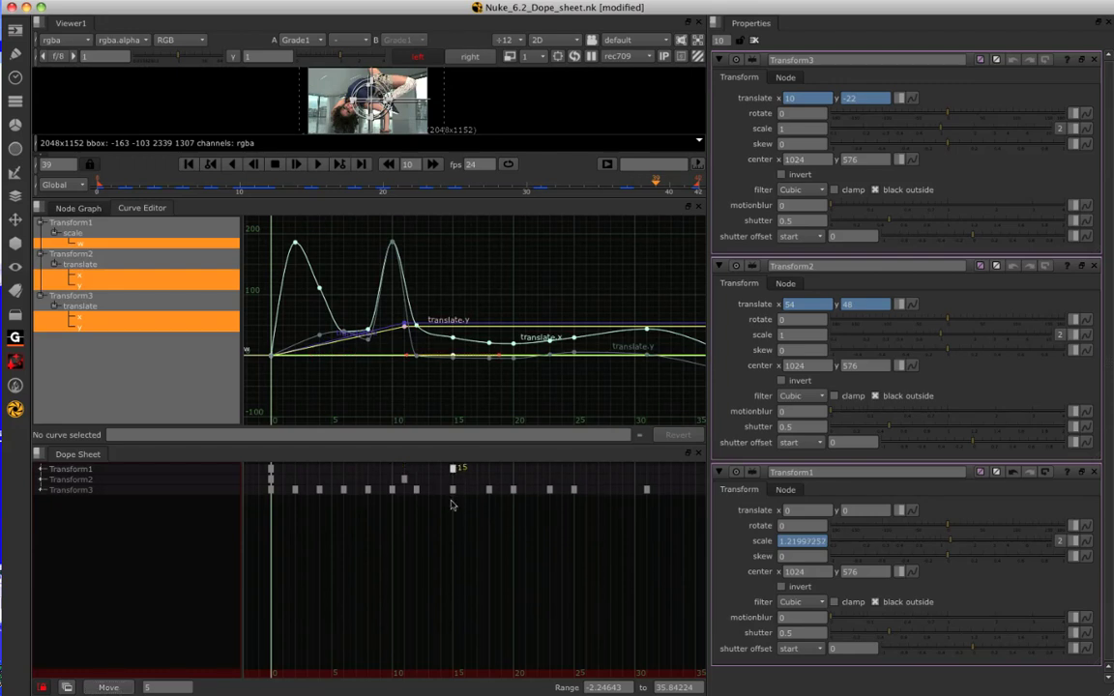
{"action": "key", "text": "Delete"}
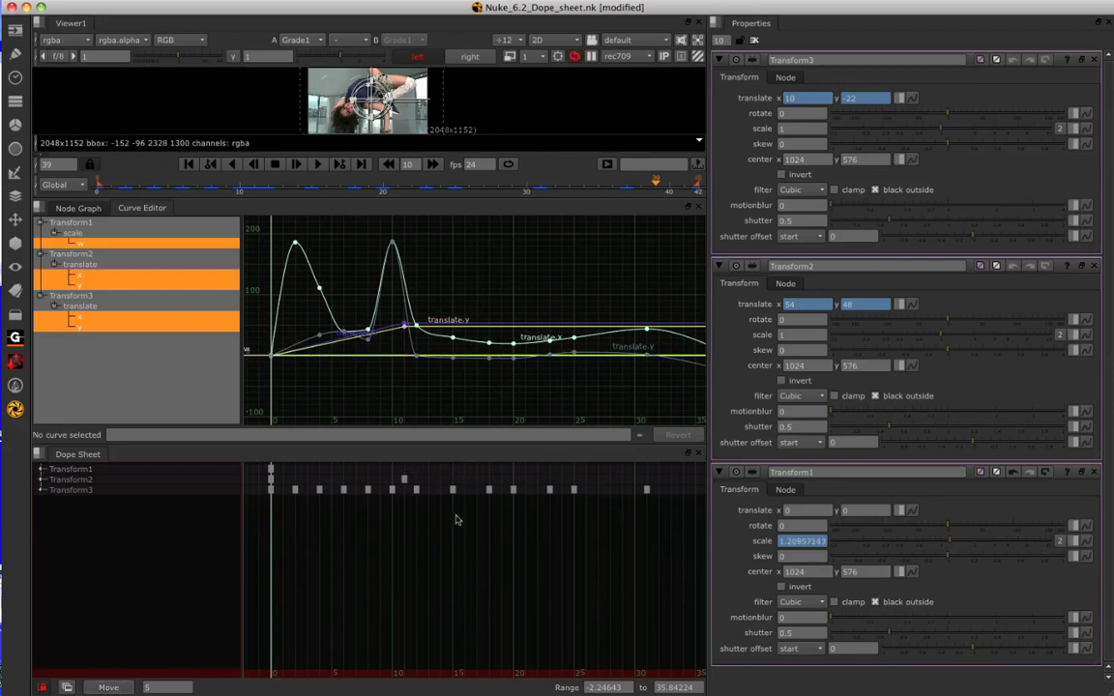
{"action": "key", "text": "ctrl+z"}
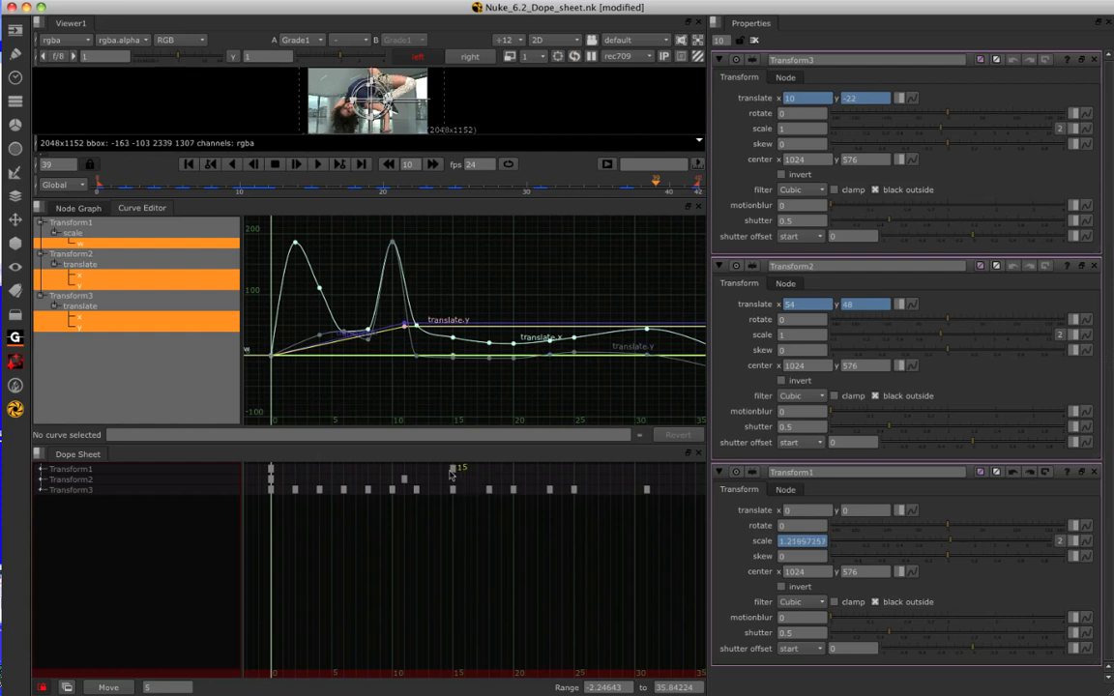
- Slide Transform1's later keys earlier to frames 4, 6 and 8, then select the frame-8 key
{"action": "left_click_drag", "start_coordinate": [450, 472], "coordinate": [398, 471]}
{"action": "left_click_drag", "start_coordinate": [428, 476], "coordinate": [302, 474]}
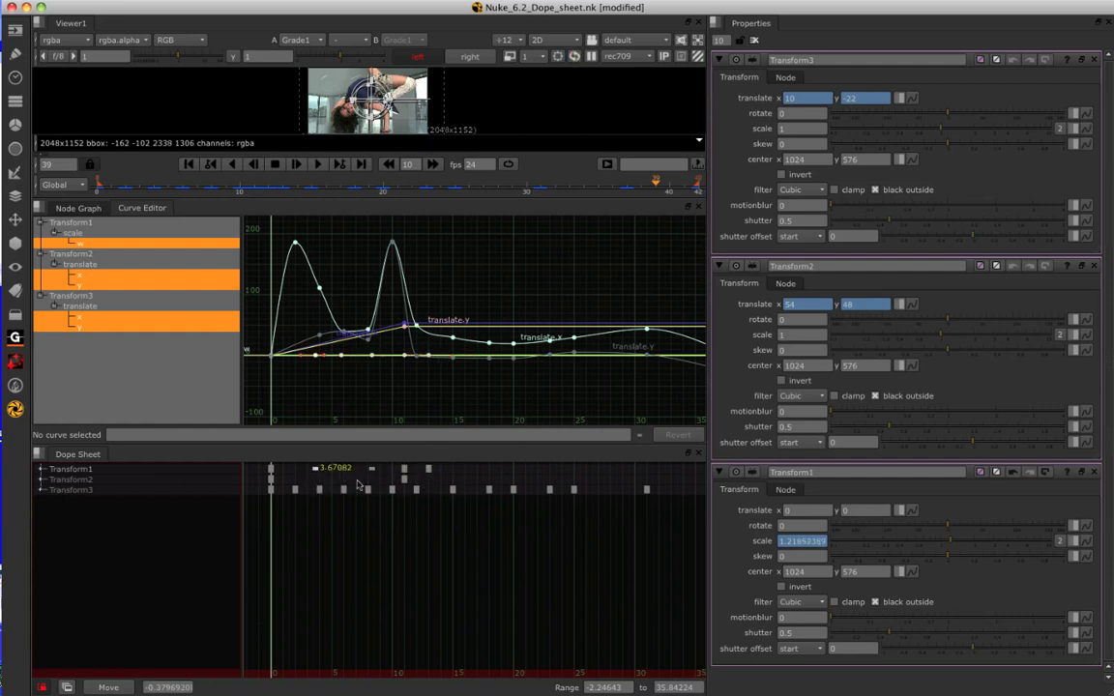
{"action": "scroll", "coordinate": [353, 481], "scroll_direction": "up", "scroll_amount": 5}
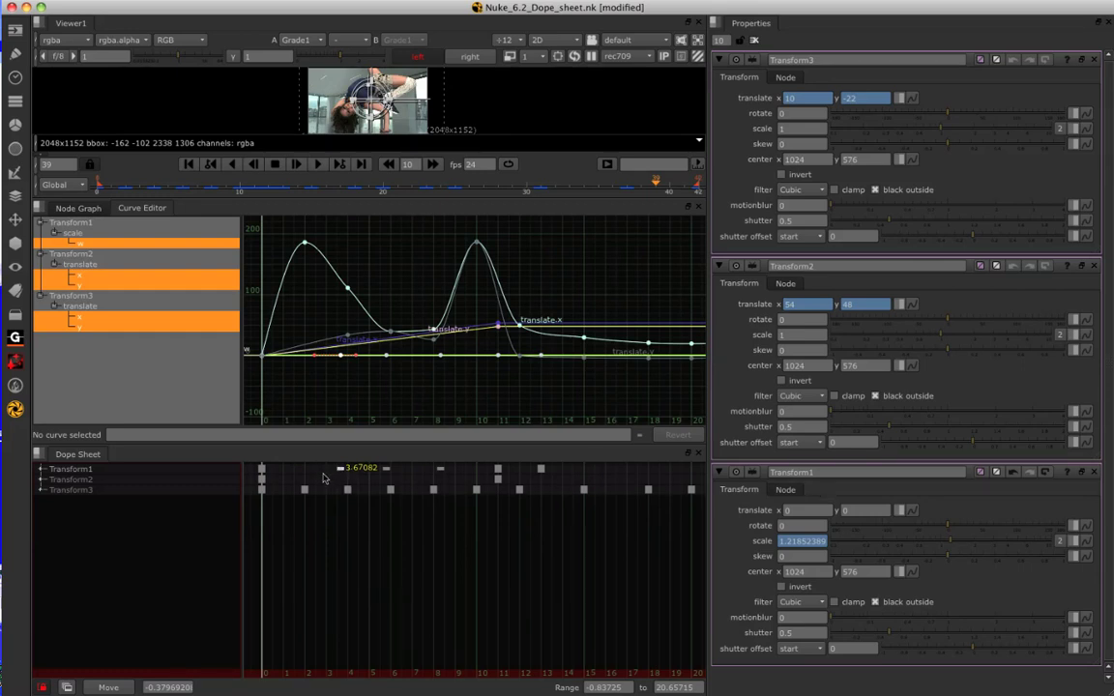
{"action": "left_click_drag", "start_coordinate": [324, 477], "coordinate": [436, 469]}
{"action": "left_click", "coordinate": [418, 543]}
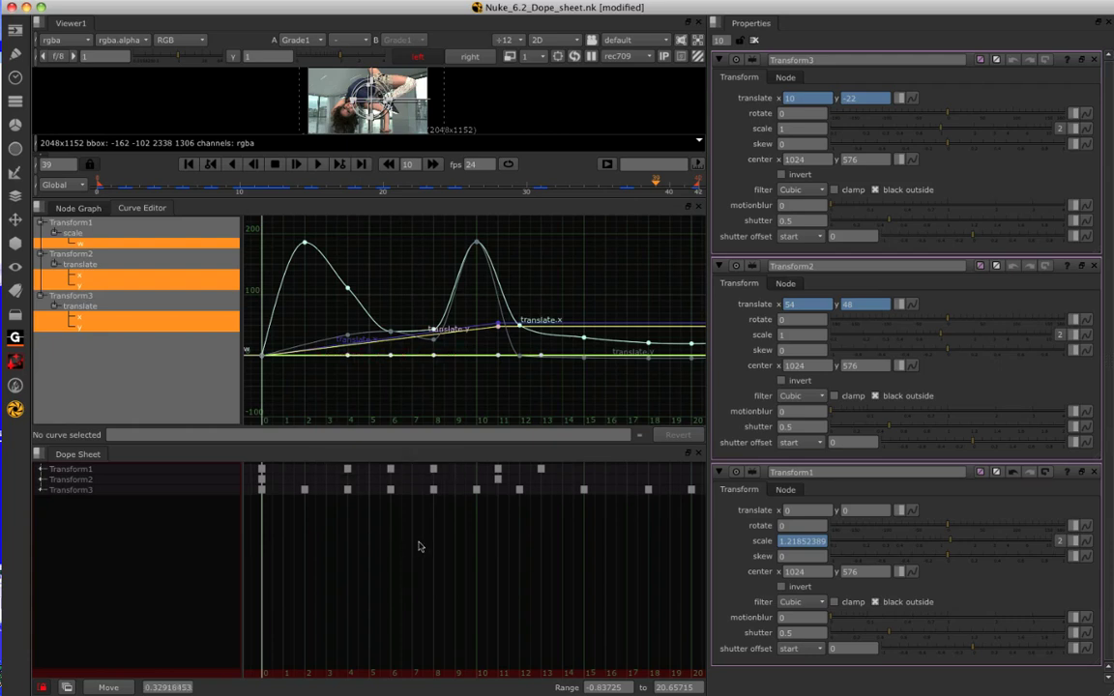
{"action": "left_click", "coordinate": [433, 469]}
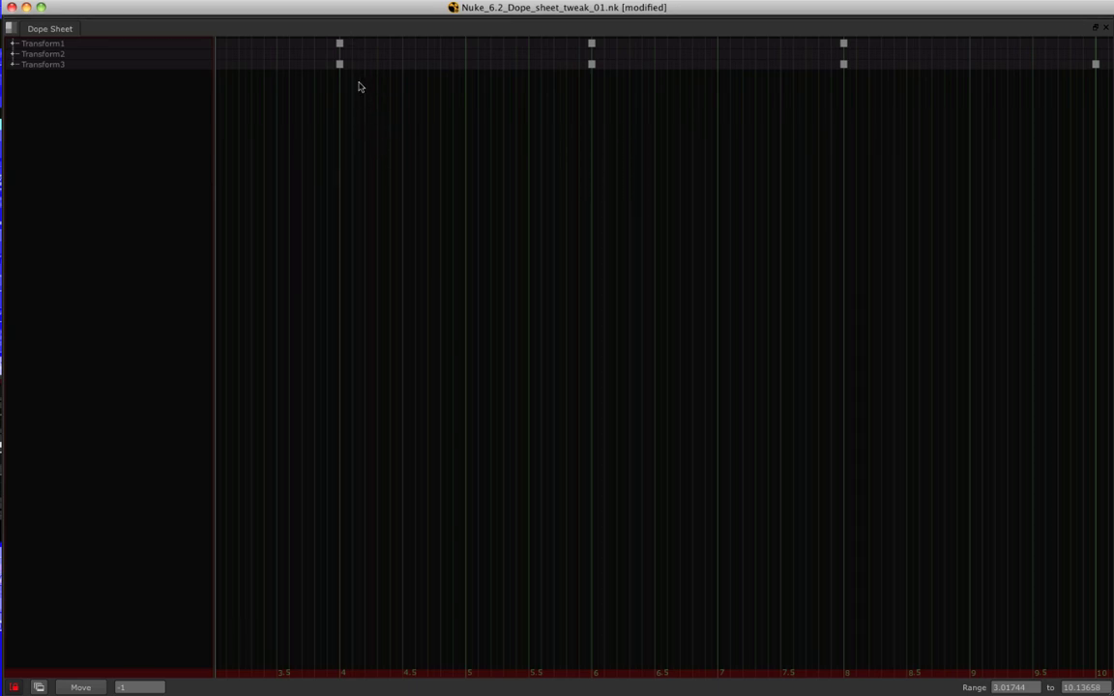
- Snap Transform3's key near frame 4 exactly onto frame 4
{"action": "left_click_drag", "start_coordinate": [338, 64], "coordinate": [395, 68]}
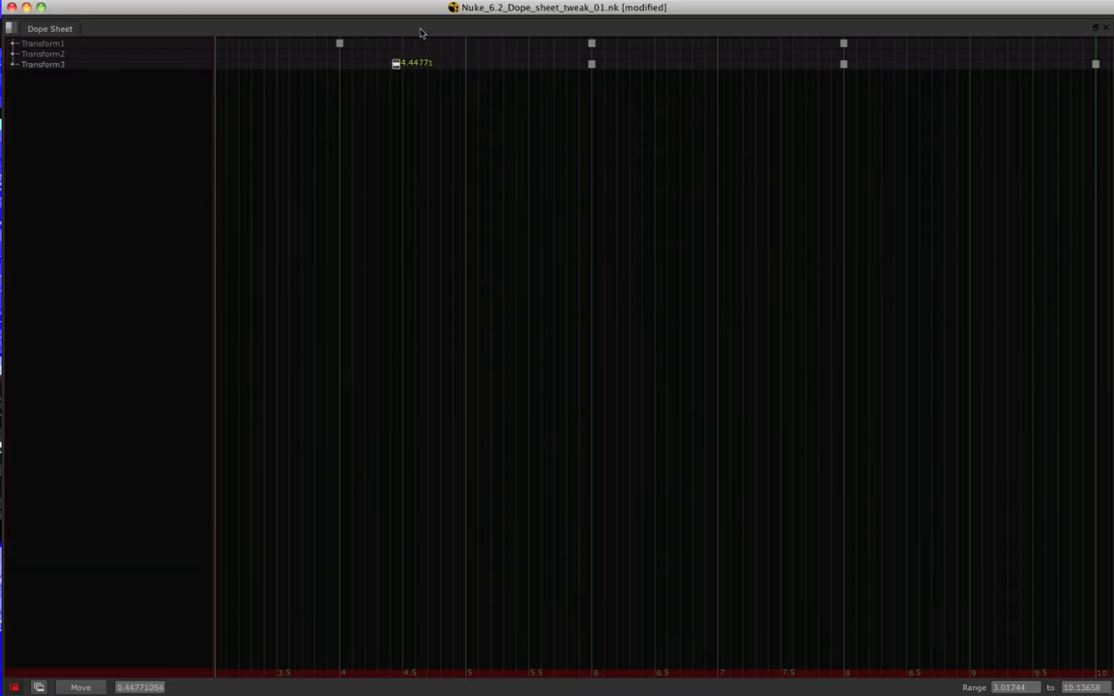
{"action": "left_click", "coordinate": [375, 124]}
{"action": "left_click_drag", "start_coordinate": [393, 65], "coordinate": [390, 64]}
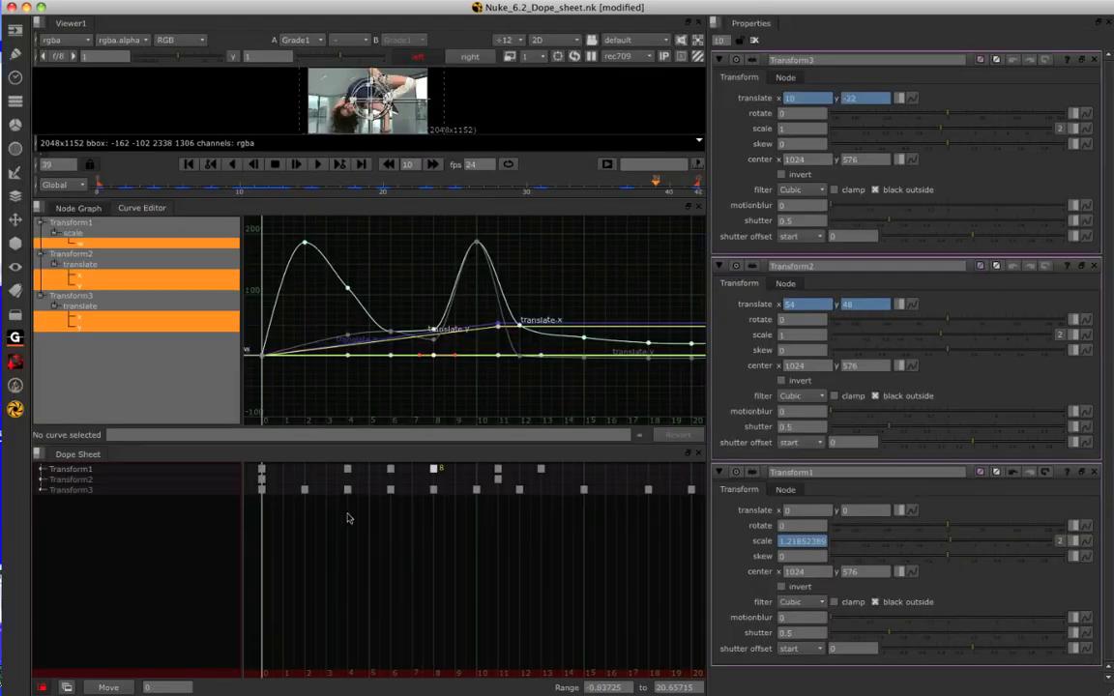
- Box-select the keys between frames 4 and 8 and scale them into a shorter span
{"action": "left_click_drag", "start_coordinate": [333, 510], "coordinate": [435, 479]}
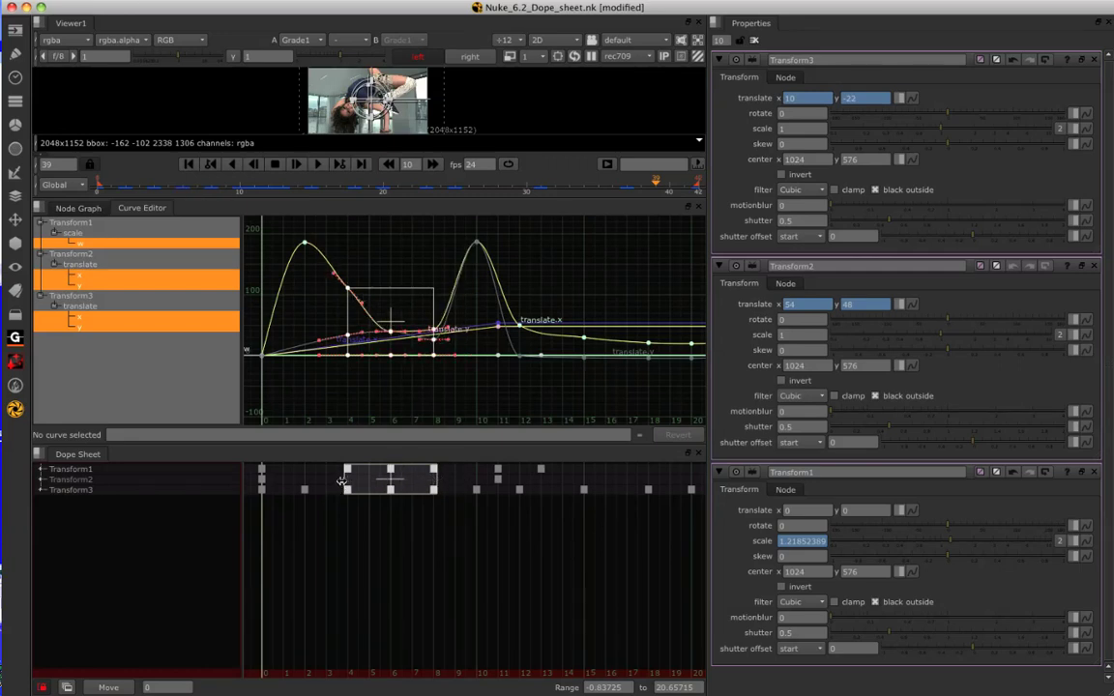
{"action": "left_click_drag", "start_coordinate": [343, 480], "coordinate": [386, 482]}
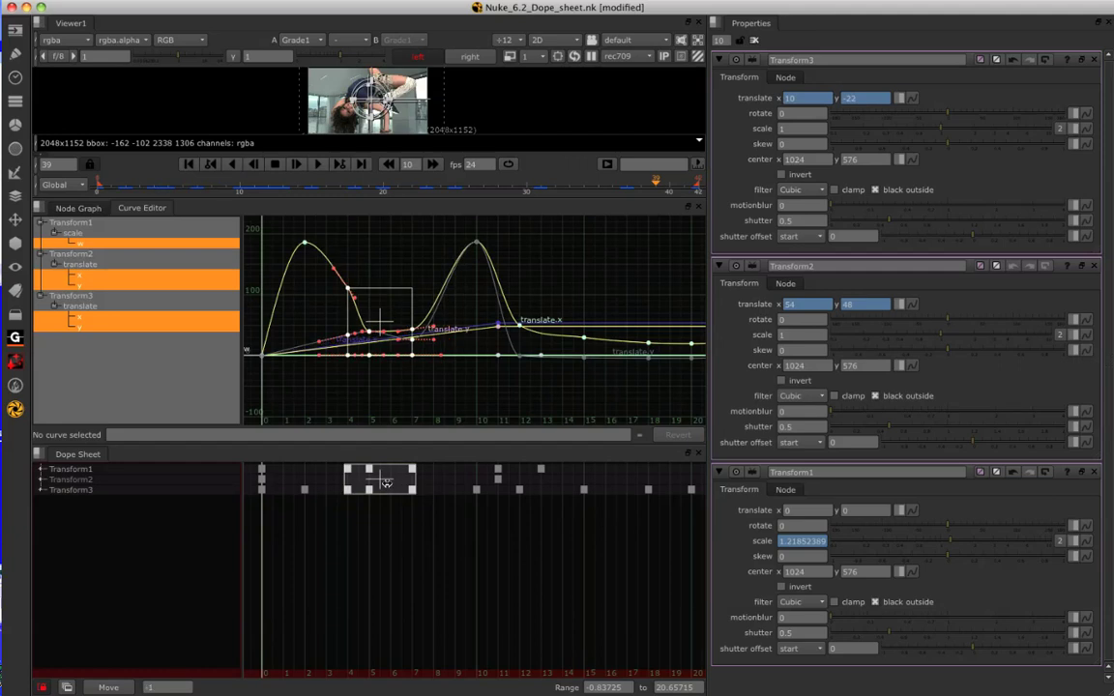
{"action": "key", "text": "ctrl+z"}
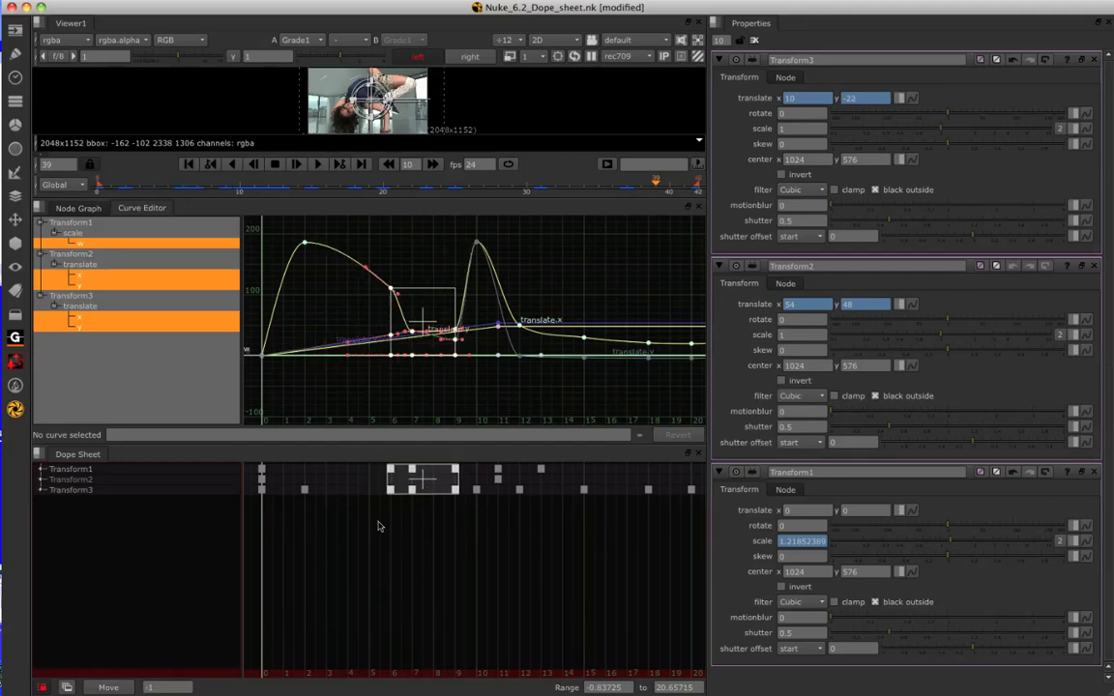
{"action": "key", "text": "ctrl+shift+z"}
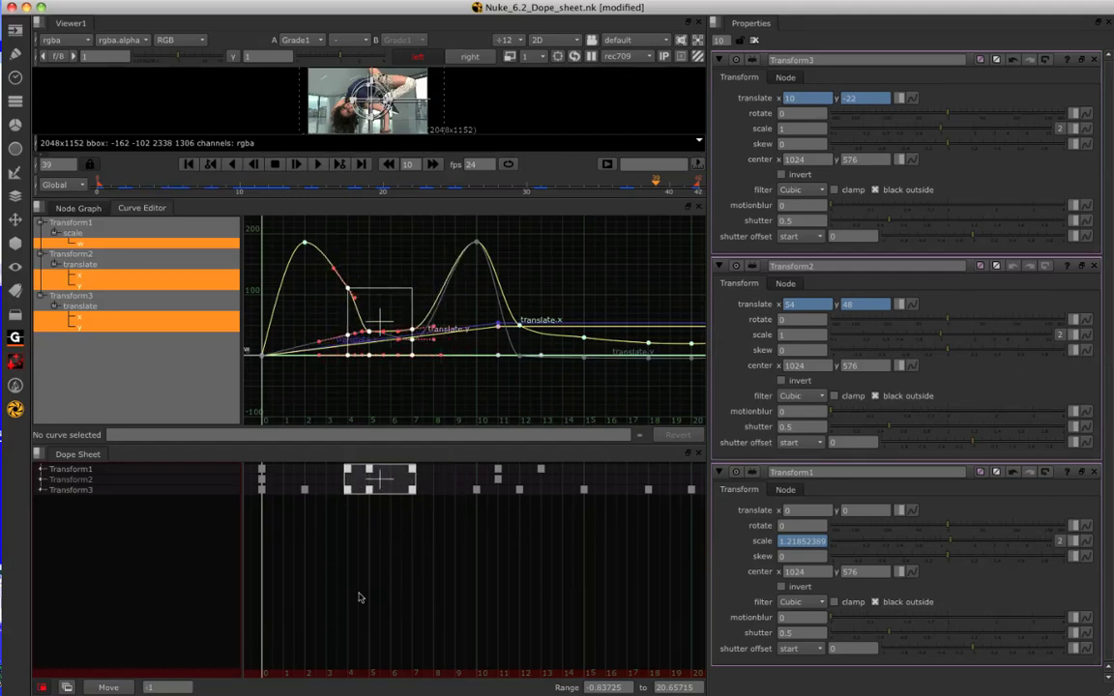
- Shift the selected keys by -1 frame, then by 2 frames using the Move offset
{"action": "left_click", "coordinate": [109, 687]}
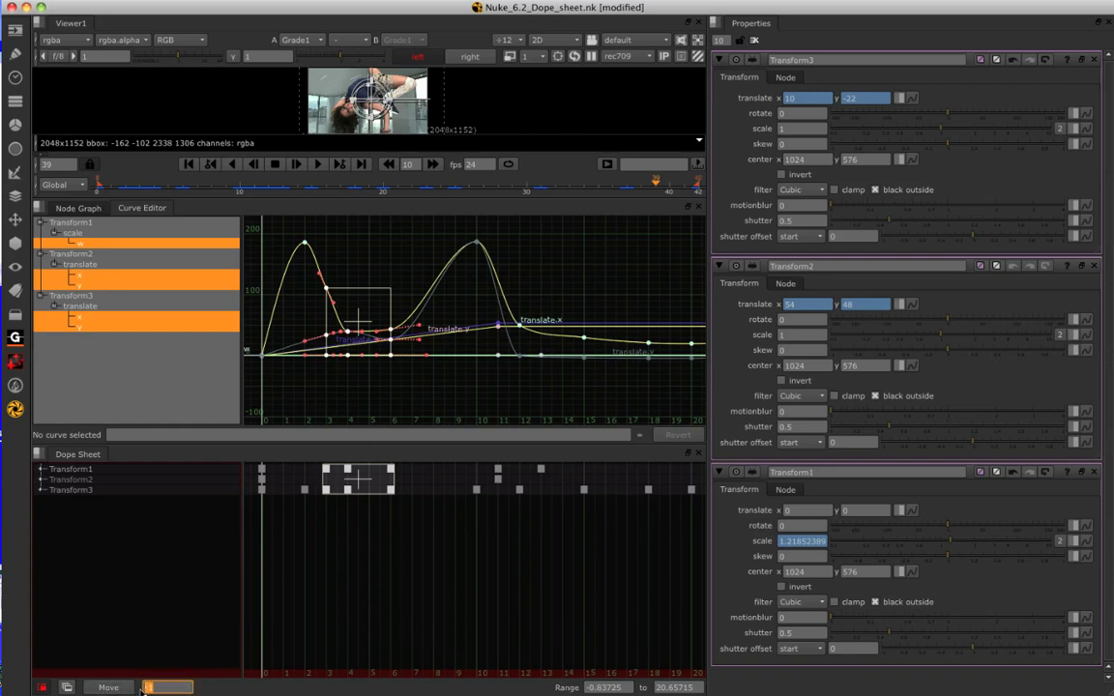
{"action": "left_click", "coordinate": [150, 687]}
{"action": "type", "text": "2"}
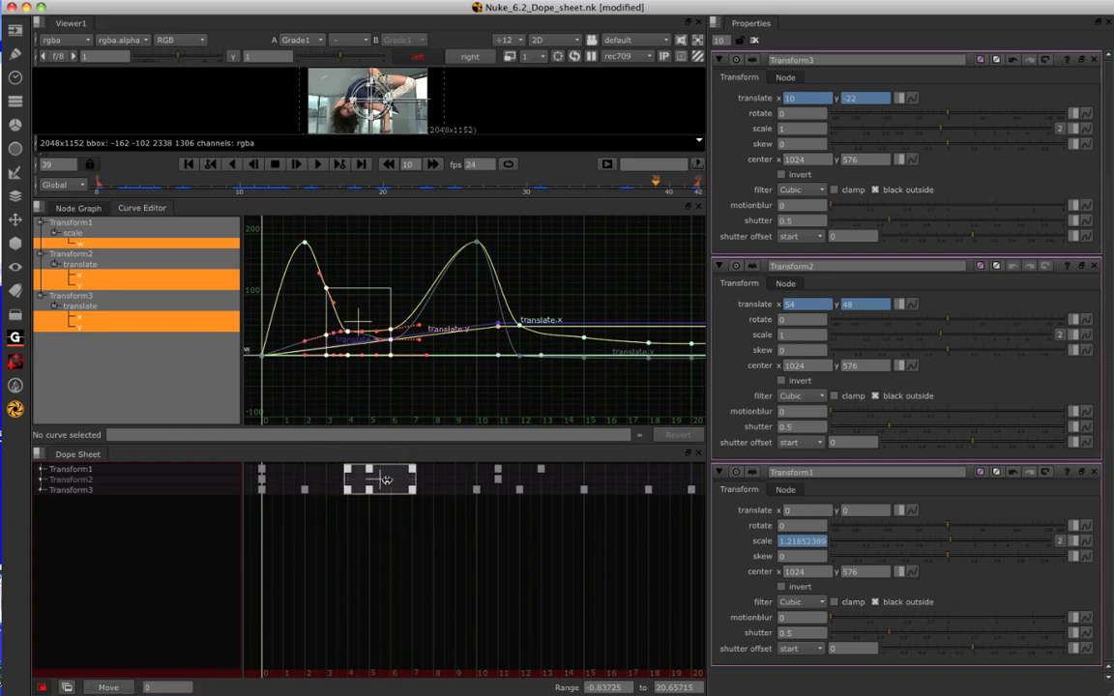
{"action": "key", "text": "Return"}
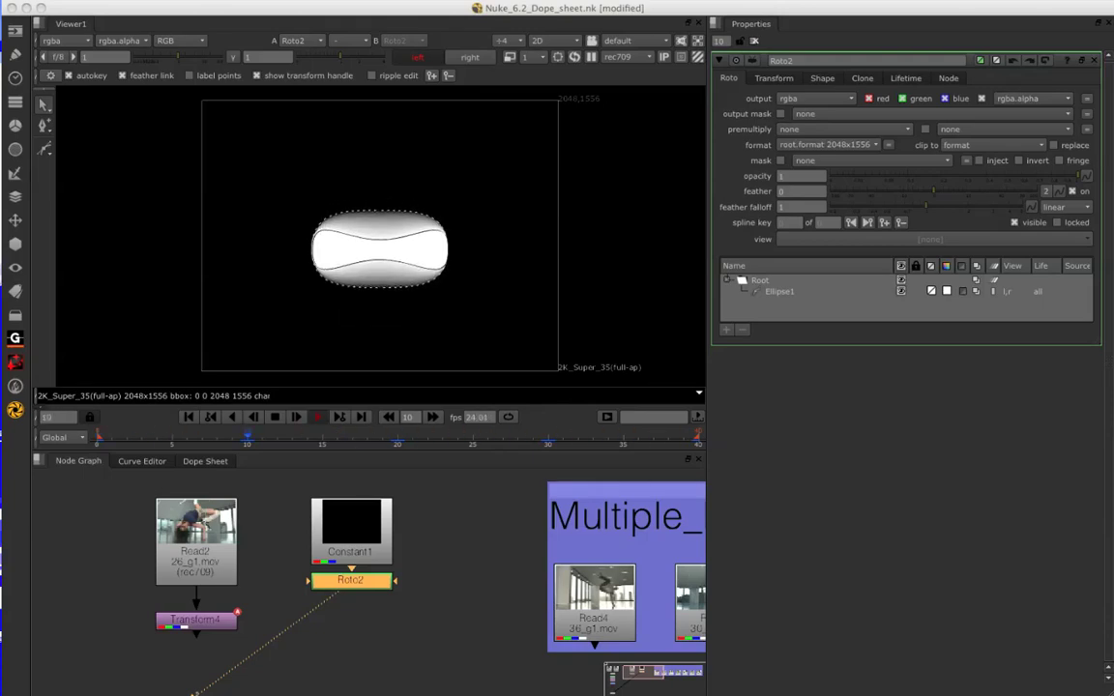
- Stop playback at frame 10 and show Roto2's keys in the Dope Sheet
{"action": "left_click", "coordinate": [219, 442]}
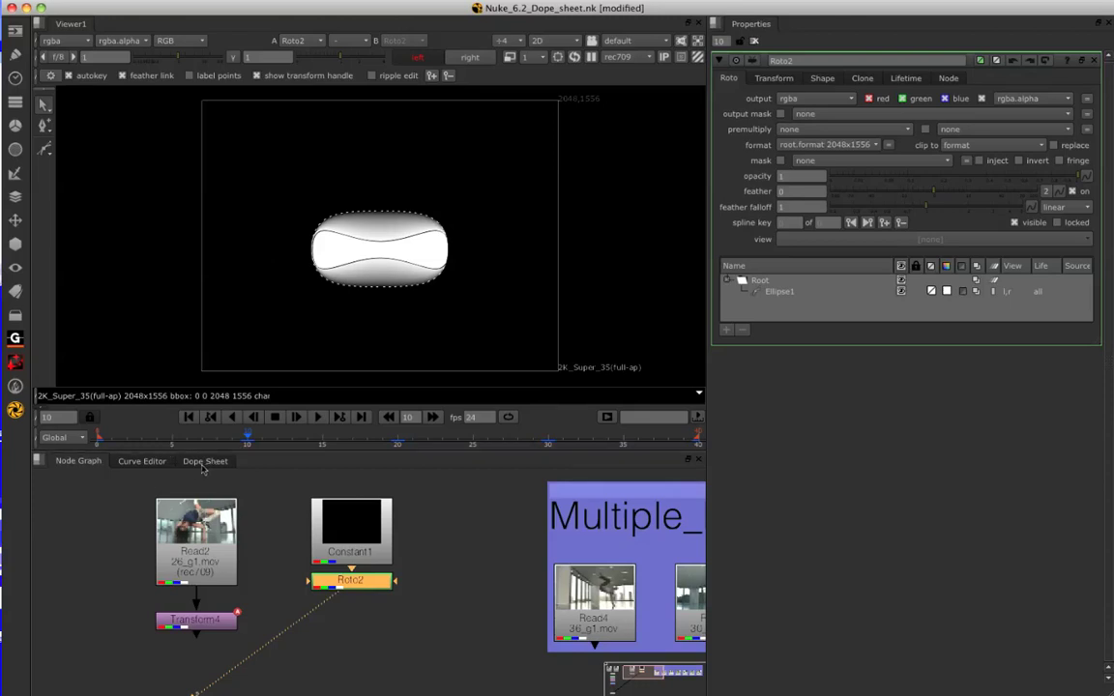
{"action": "left_click", "coordinate": [205, 461]}
{"action": "scroll", "coordinate": [455, 285], "scroll_direction": "up", "scroll_amount": 4}
{"action": "middle_click_drag", "start_coordinate": [505, 284], "coordinate": [515, 332]}
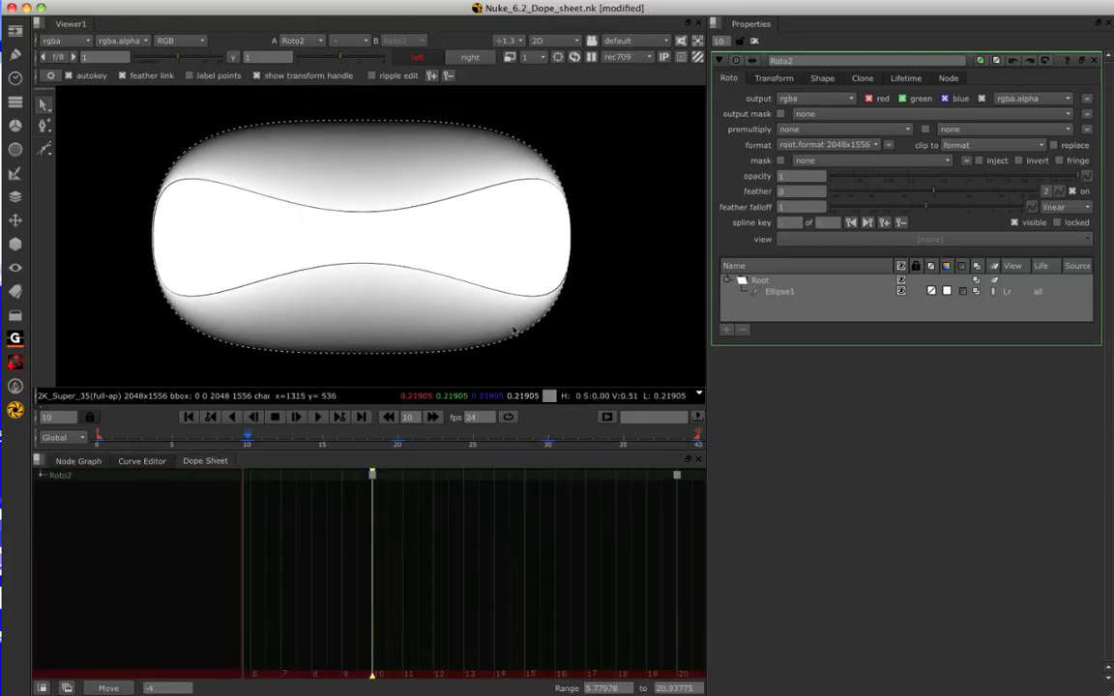
- Expand Roto2 > curves > Ellipse1 > curve to list points 0–3, and select the ellipse
{"action": "left_click", "coordinate": [42, 476]}
{"action": "left_click", "coordinate": [55, 485]}
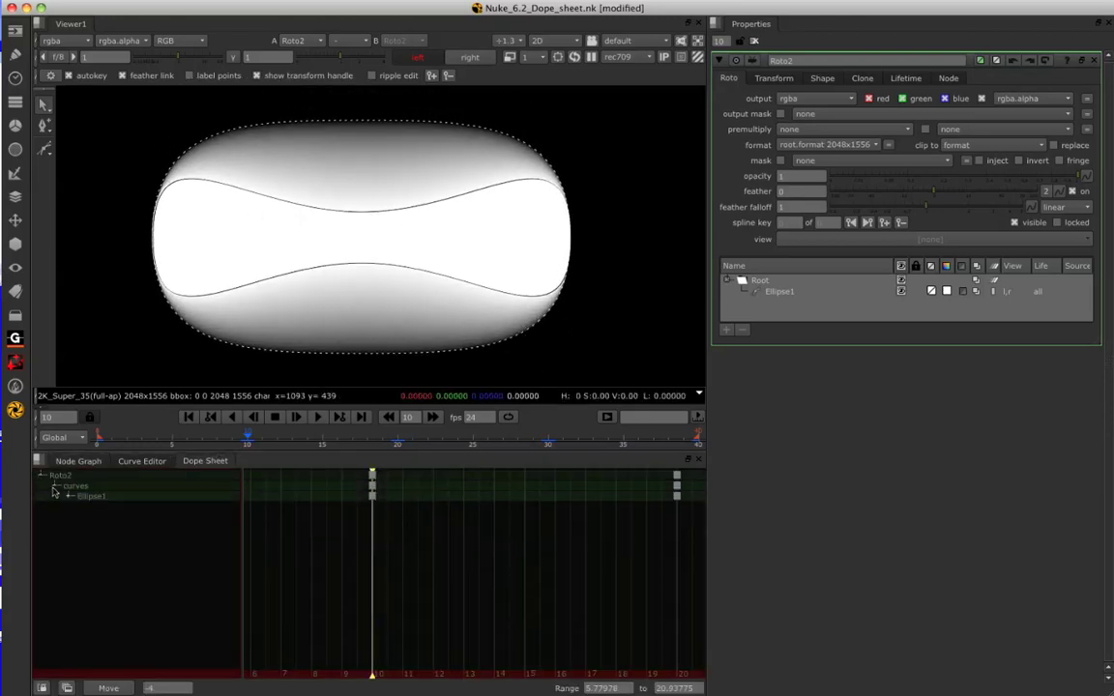
{"action": "left_click", "coordinate": [70, 496]}
{"action": "left_click", "coordinate": [83, 507]}
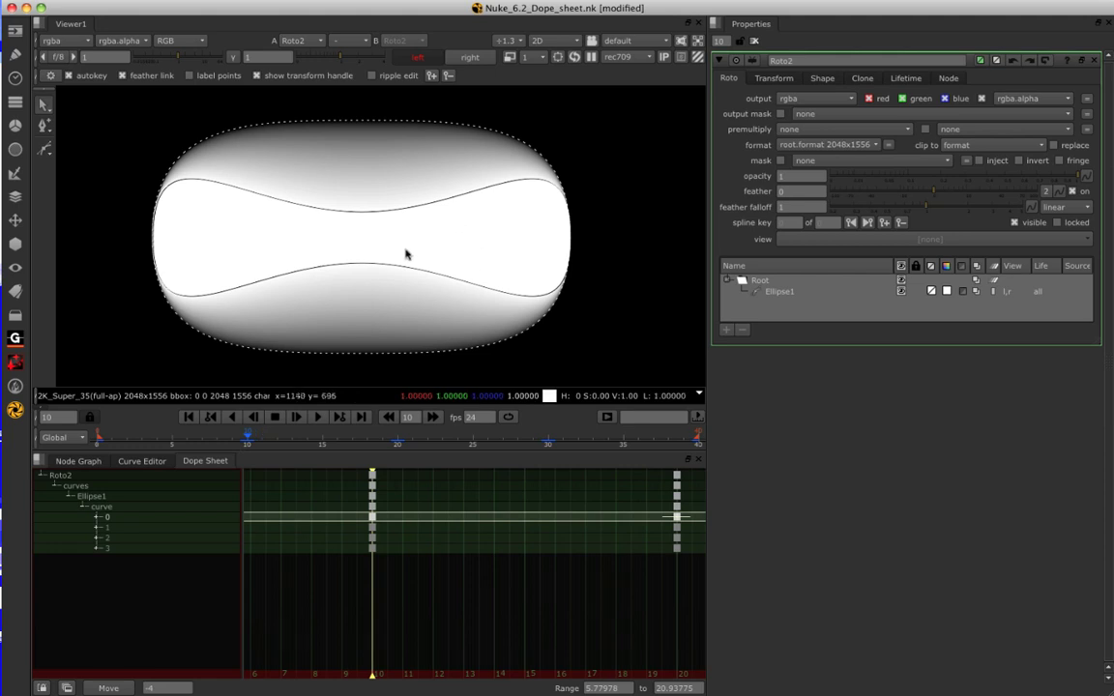
{"action": "left_click_drag", "start_coordinate": [405, 251], "coordinate": [326, 293]}
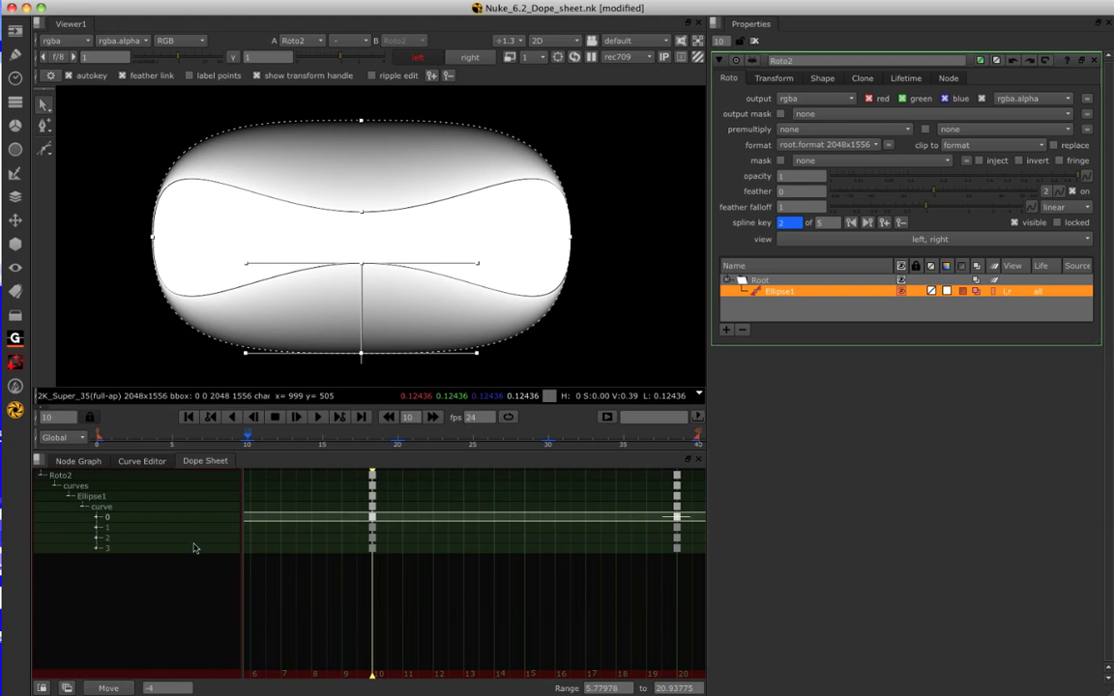
- Slide point 0's key from frame 10 to 15 and back, then expand point 0 into channels
{"action": "left_click", "coordinate": [427, 597]}
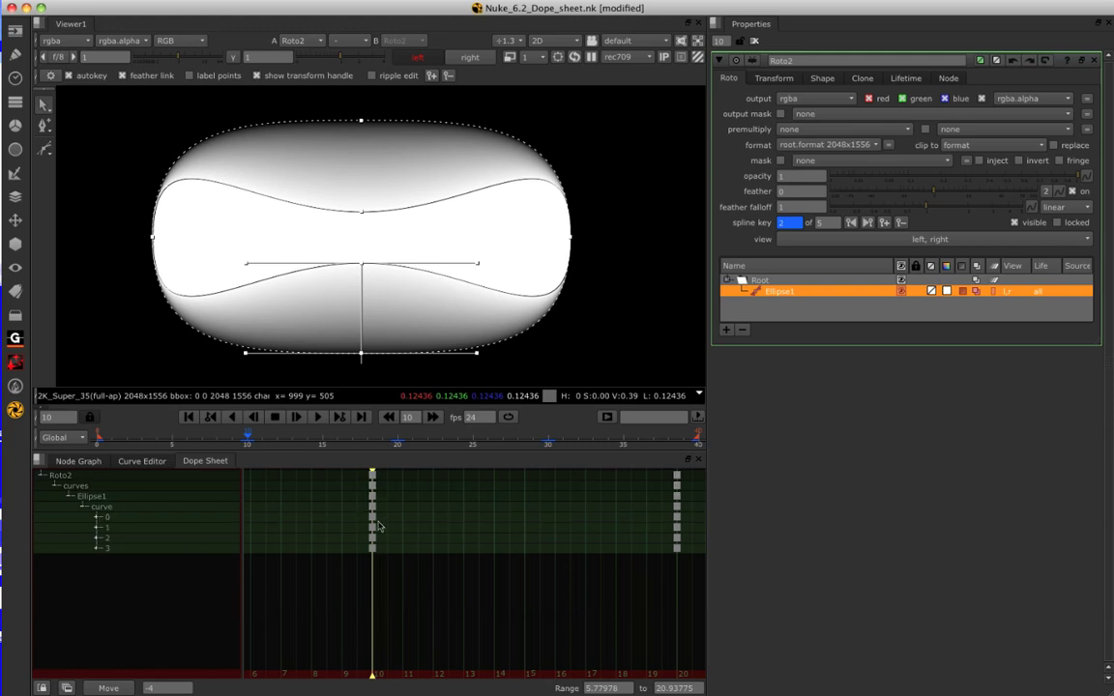
{"action": "left_click_drag", "start_coordinate": [373, 517], "coordinate": [281, 517]}
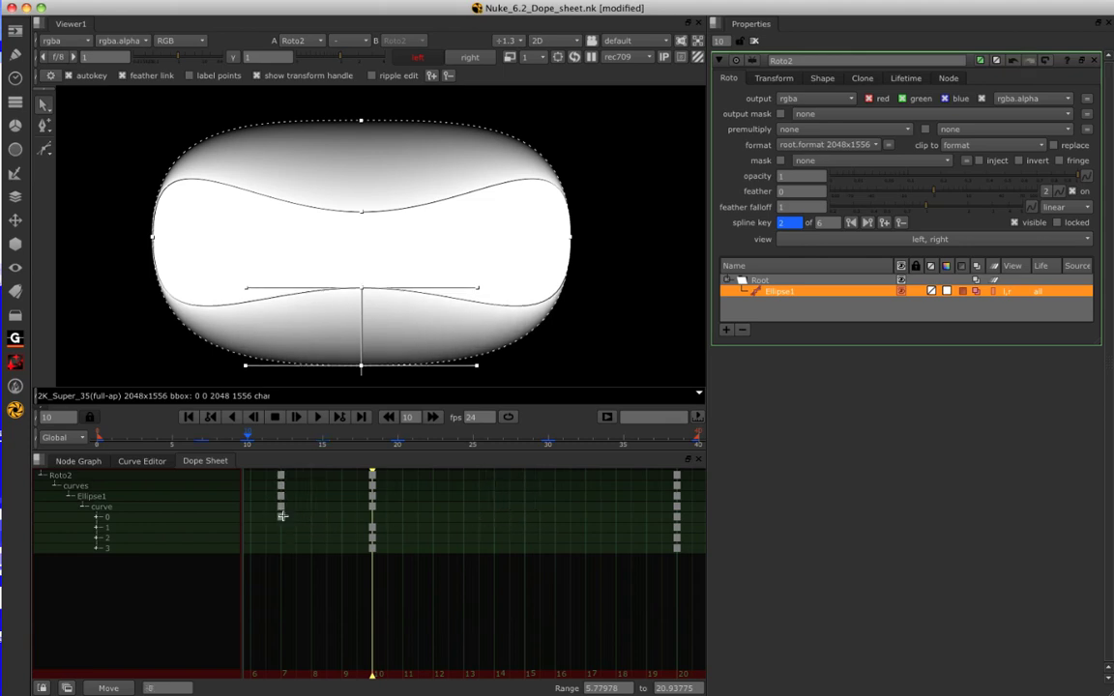
{"action": "left_click_drag", "start_coordinate": [282, 517], "coordinate": [373, 517]}
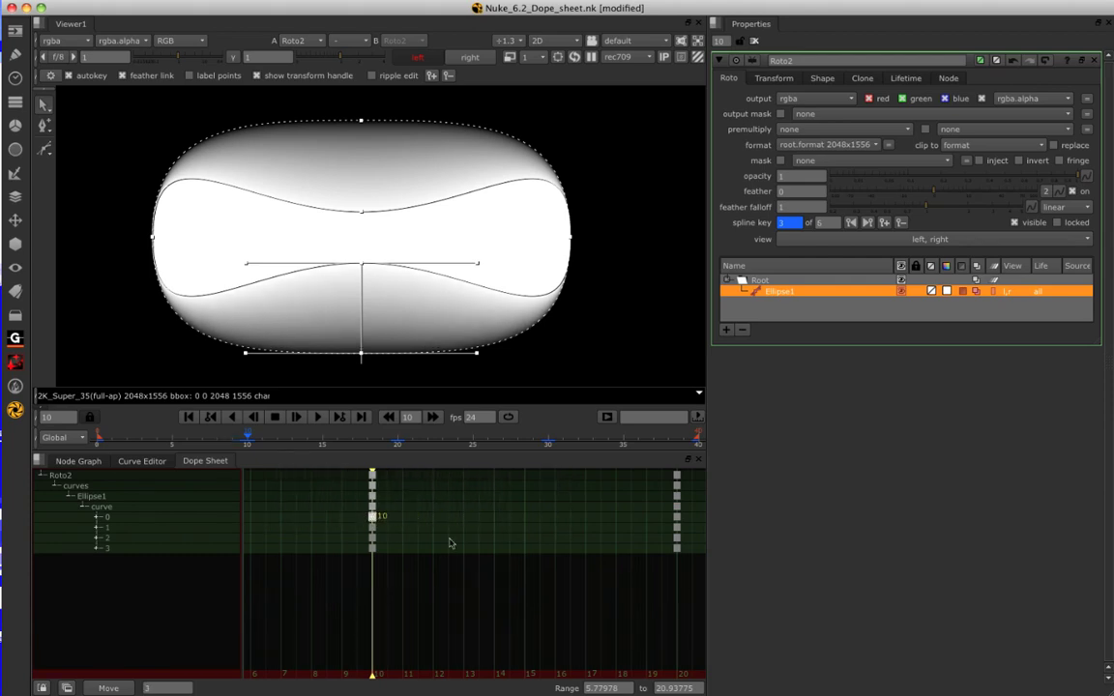
{"action": "left_click", "coordinate": [97, 518]}
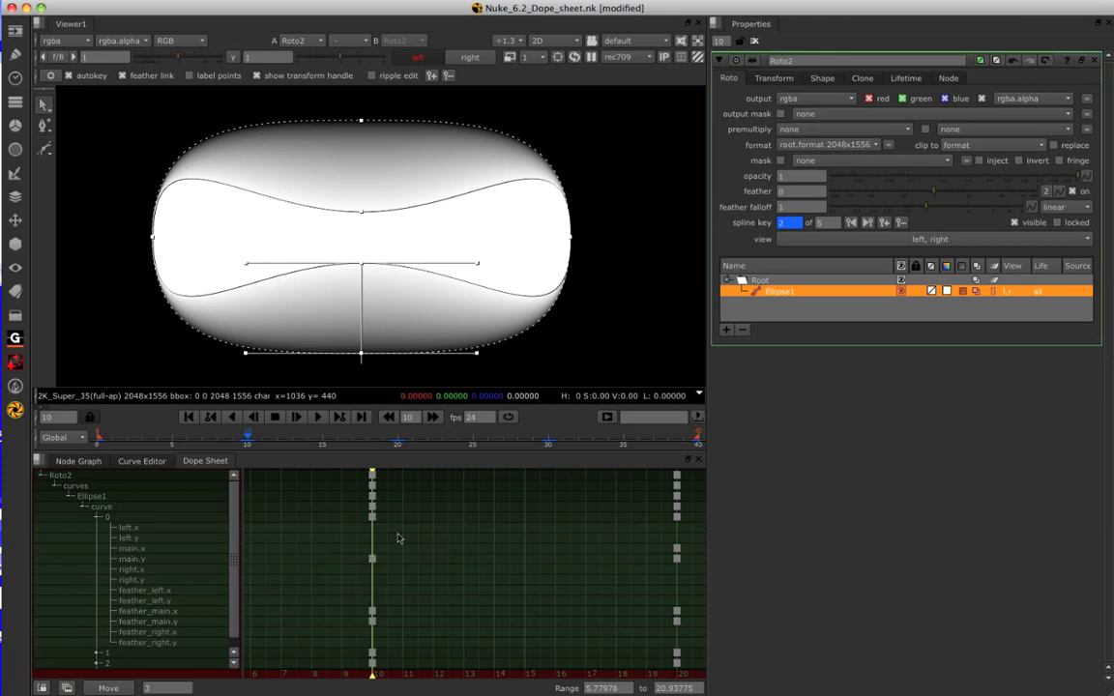
- Select the ellipse's bottom point and pull its feather out toward the lower left at frame 10
{"action": "left_click", "coordinate": [377, 259]}
{"action": "left_click_drag", "start_coordinate": [385, 243], "coordinate": [356, 268]}
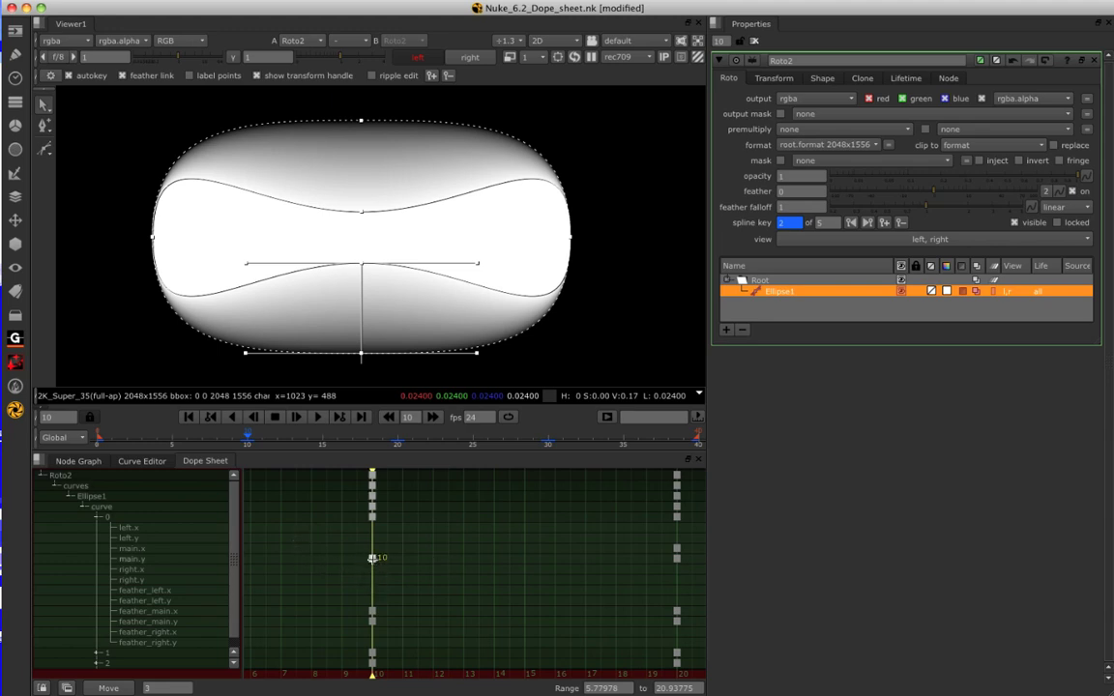
{"action": "mouse_move", "coordinate": [373, 558]}
{"action": "left_mouse_down"}
{"action": "mouse_move", "coordinate": [526, 558]}
{"action": "mouse_move", "coordinate": [274, 561]}
{"action": "mouse_move", "coordinate": [374, 563]}
{"action": "left_mouse_up"}
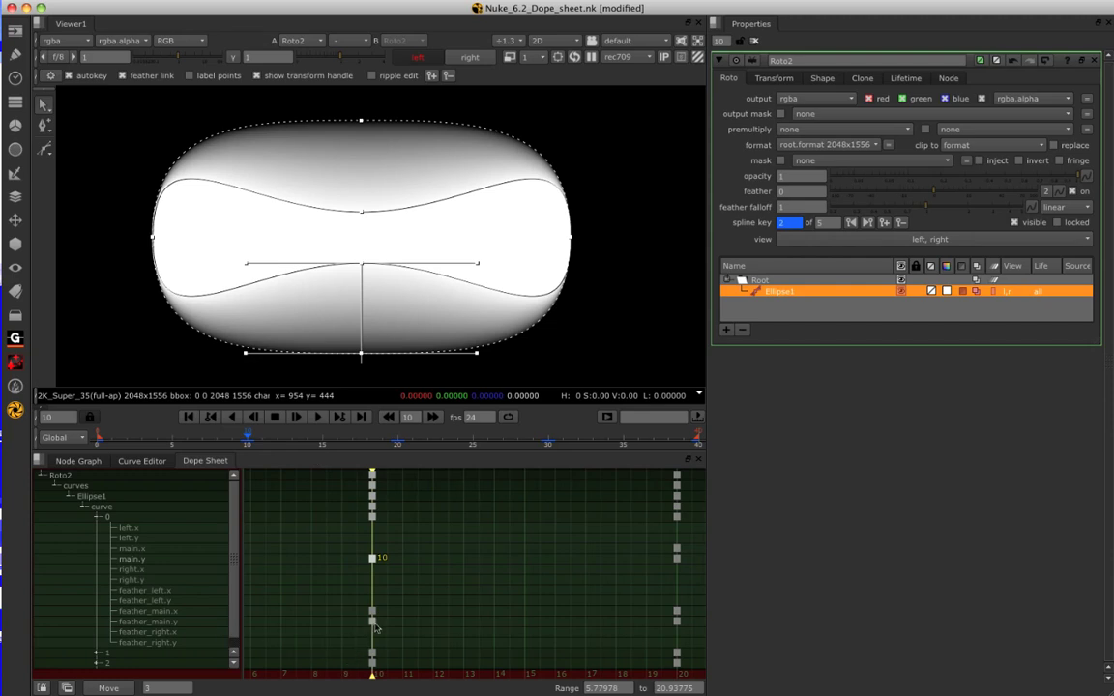
{"action": "mouse_move", "coordinate": [372, 622]}
{"action": "left_mouse_down"}
{"action": "mouse_move", "coordinate": [561, 620]}
{"action": "mouse_move", "coordinate": [271, 631]}
{"action": "mouse_move", "coordinate": [373, 628]}
{"action": "left_mouse_up"}
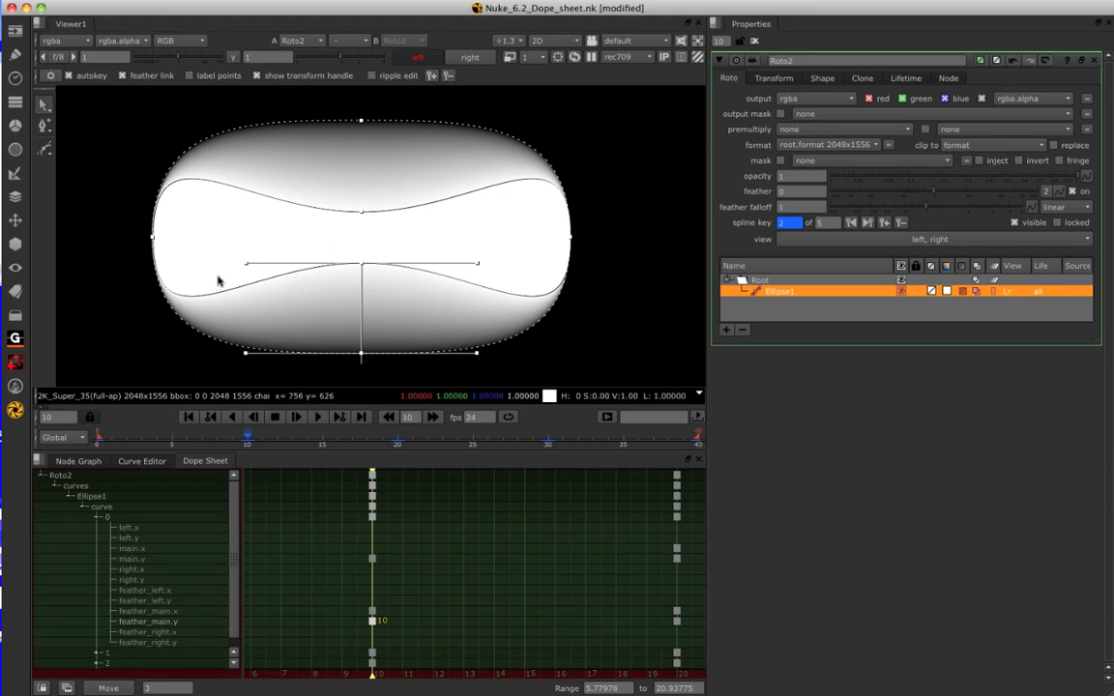
{"action": "left_click_drag", "start_coordinate": [219, 325], "coordinate": [278, 297]}
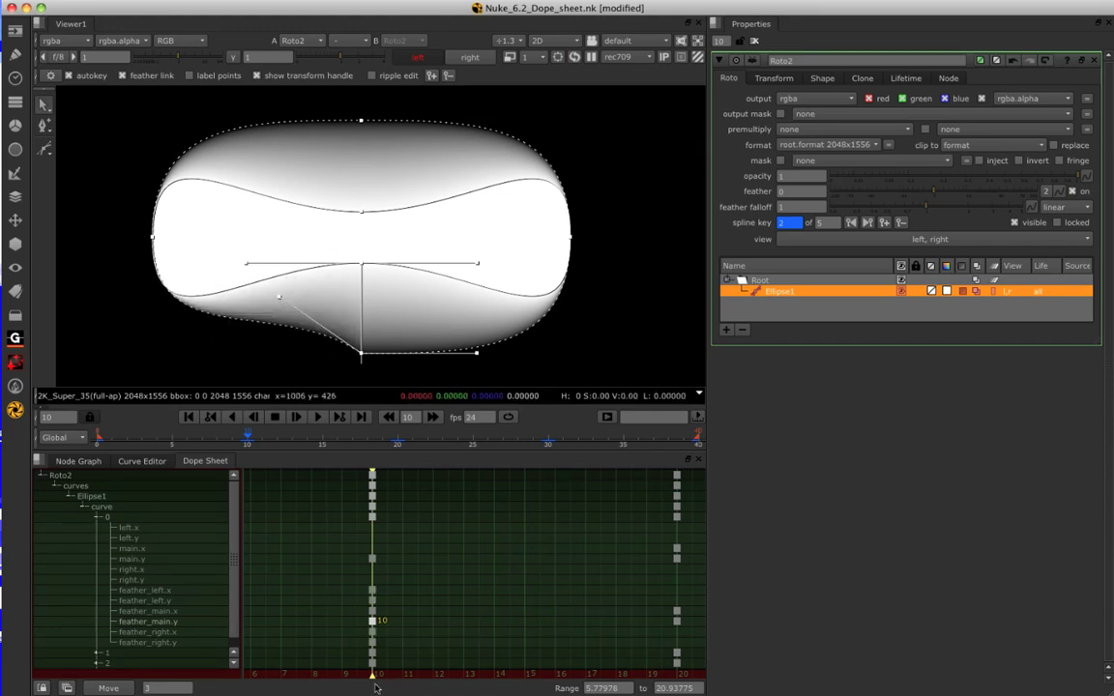
- Key the bottom feather at frame 12, then slide the feather_left.x/y keys one frame later
{"action": "left_click_drag", "start_coordinate": [371, 677], "coordinate": [433, 674]}
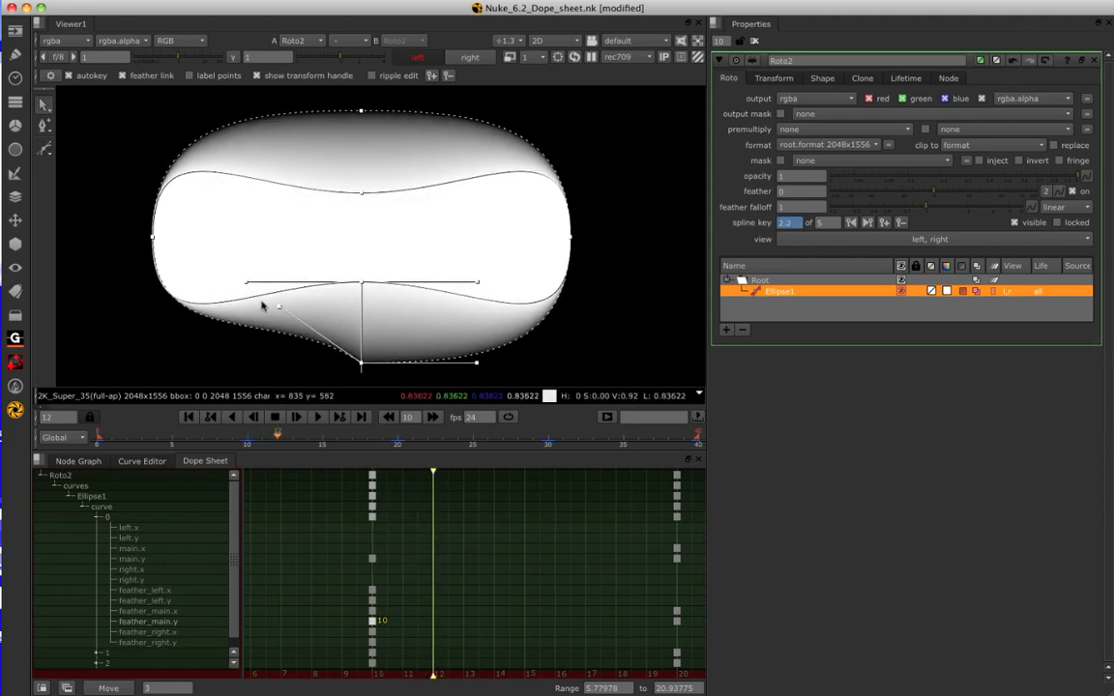
{"action": "left_click_drag", "start_coordinate": [278, 310], "coordinate": [252, 376]}
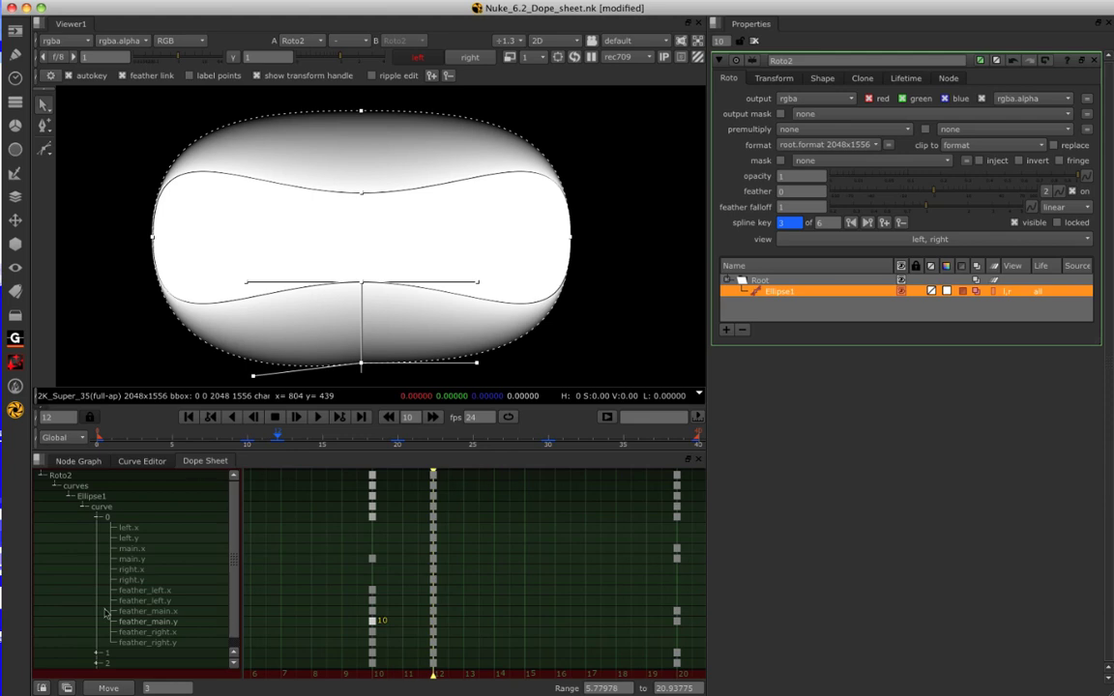
{"action": "left_click", "coordinate": [156, 592]}
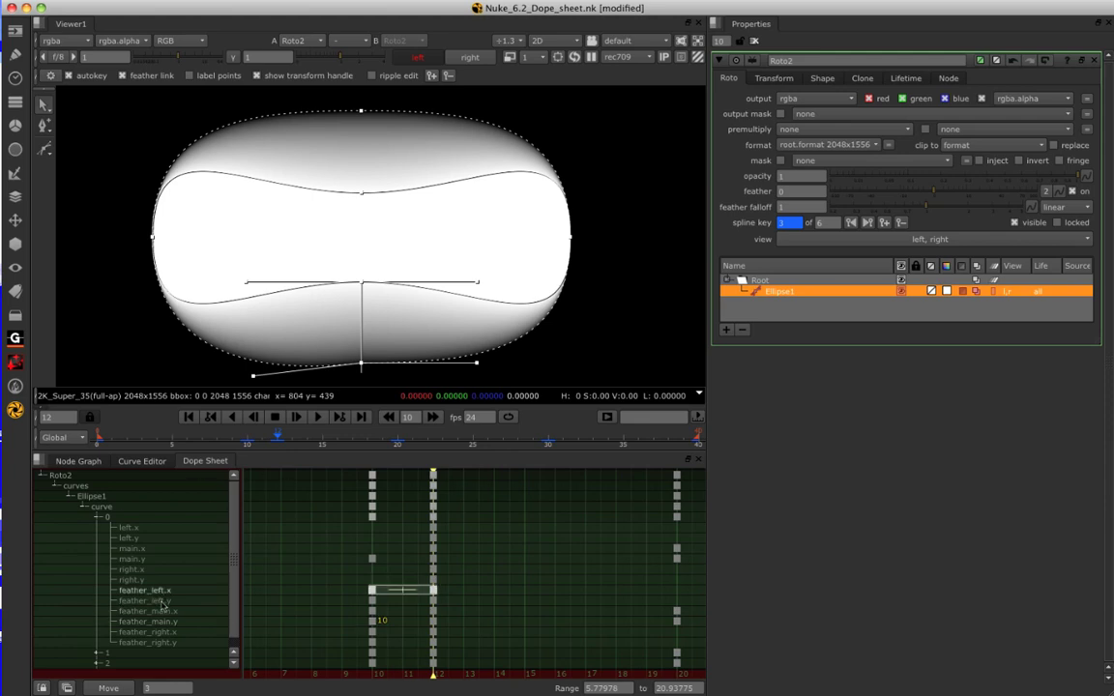
{"action": "left_click", "coordinate": [155, 601], "text": "shift"}
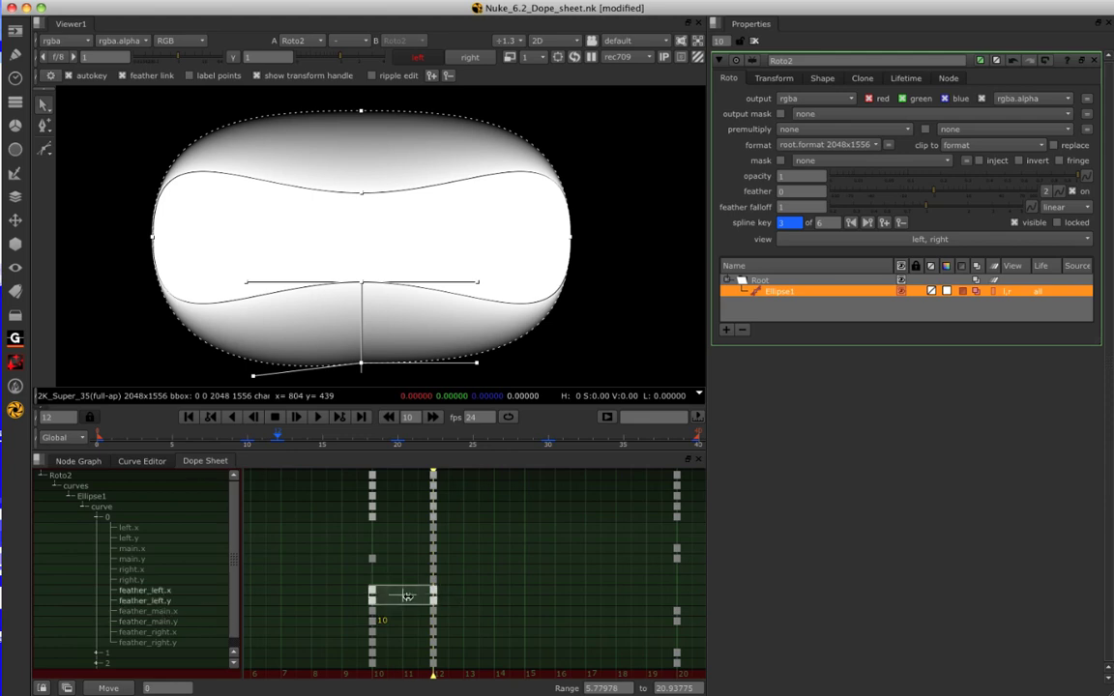
{"action": "left_click_drag", "start_coordinate": [458, 600], "coordinate": [412, 599]}
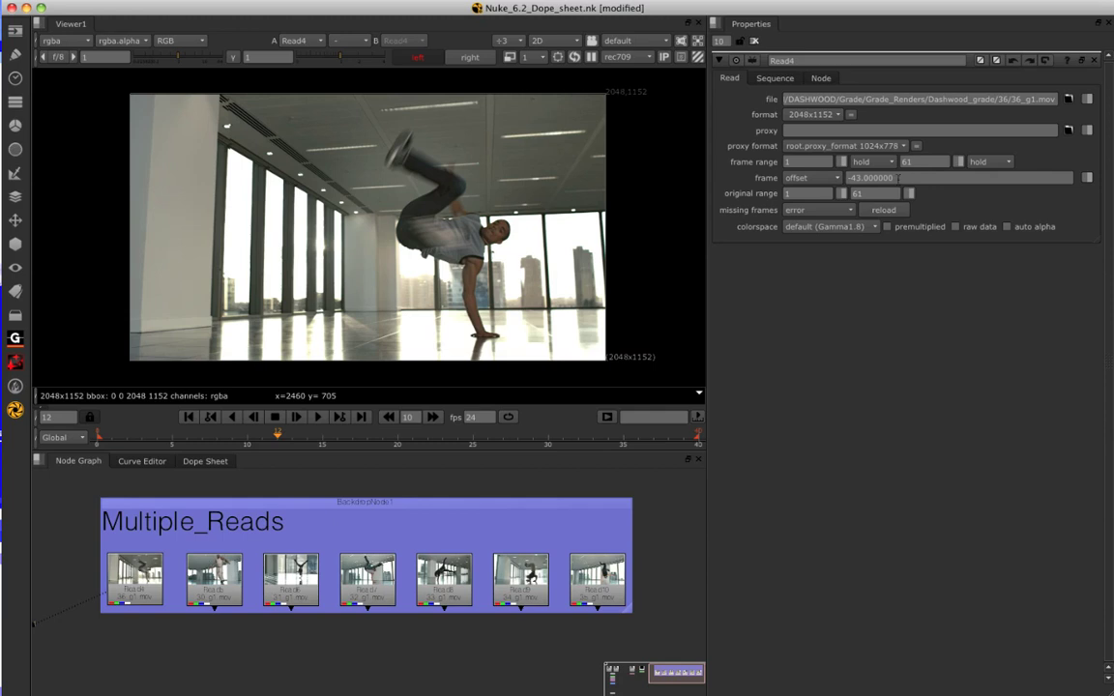
- Slide Read4's clip in the Dope Sheet to offset -46
{"action": "left_click", "coordinate": [199, 461]}
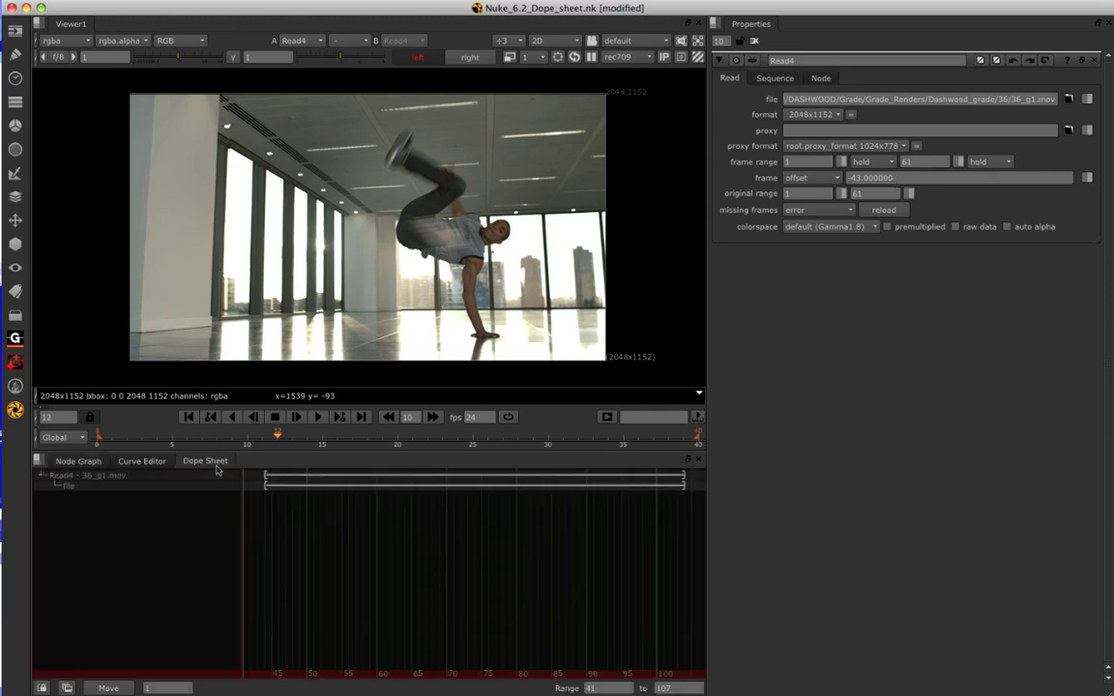
{"action": "scroll", "coordinate": [417, 574], "scroll_direction": "down", "scroll_amount": 4}
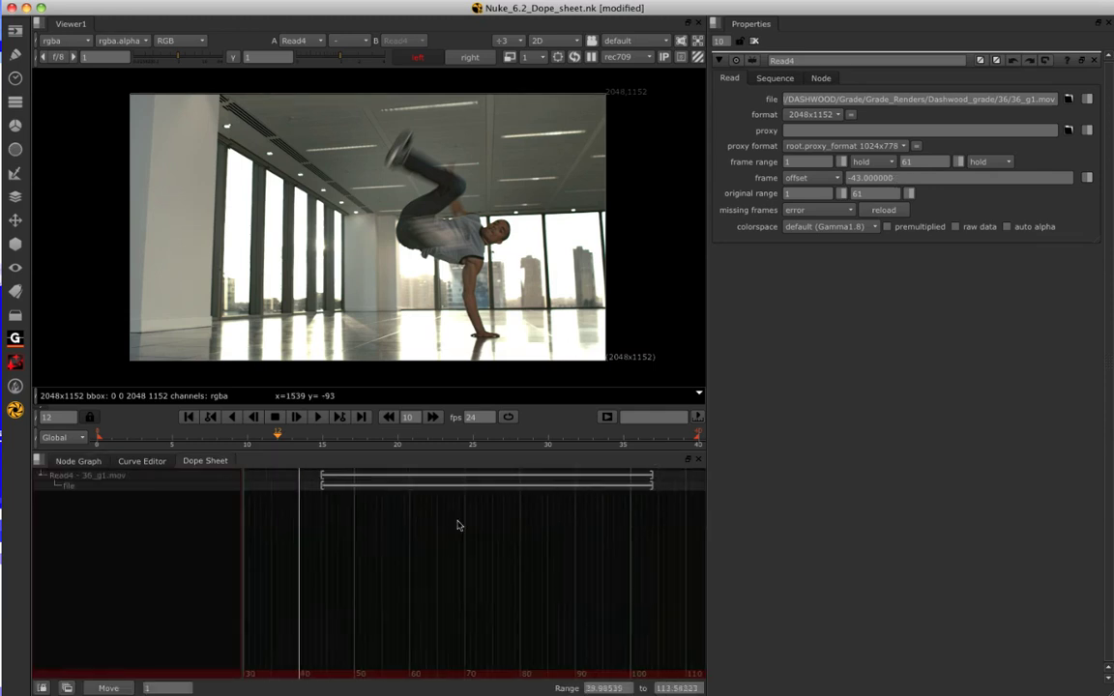
{"action": "scroll", "coordinate": [527, 560], "scroll_direction": "down", "scroll_amount": 4}
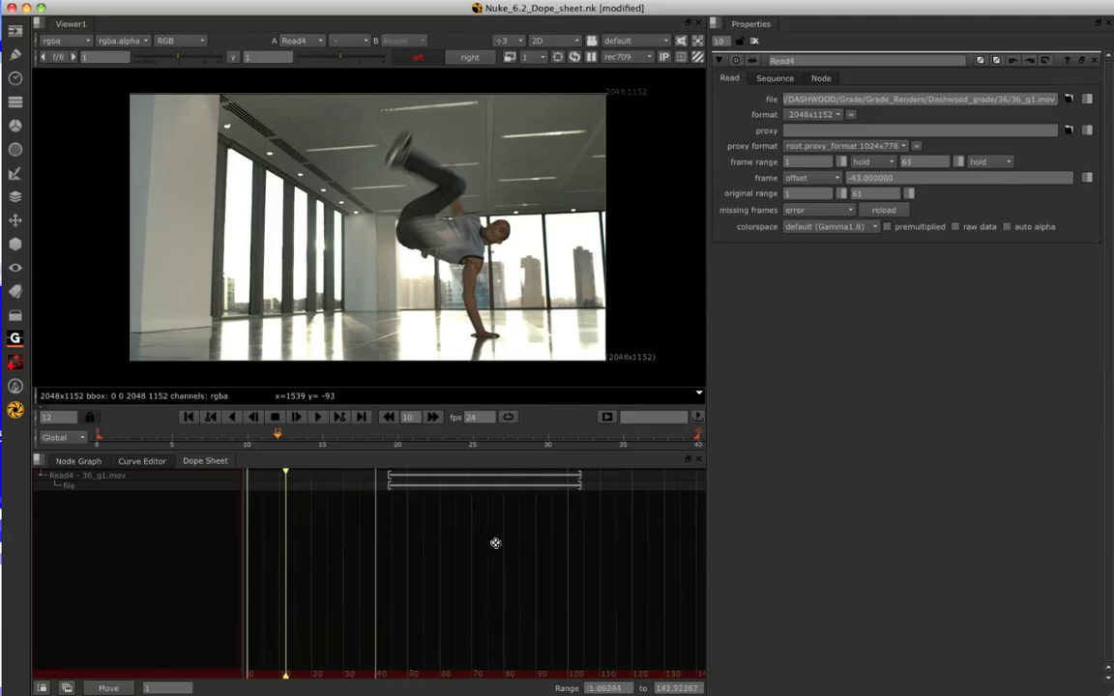
{"action": "left_click_drag", "start_coordinate": [383, 487], "coordinate": [457, 480]}
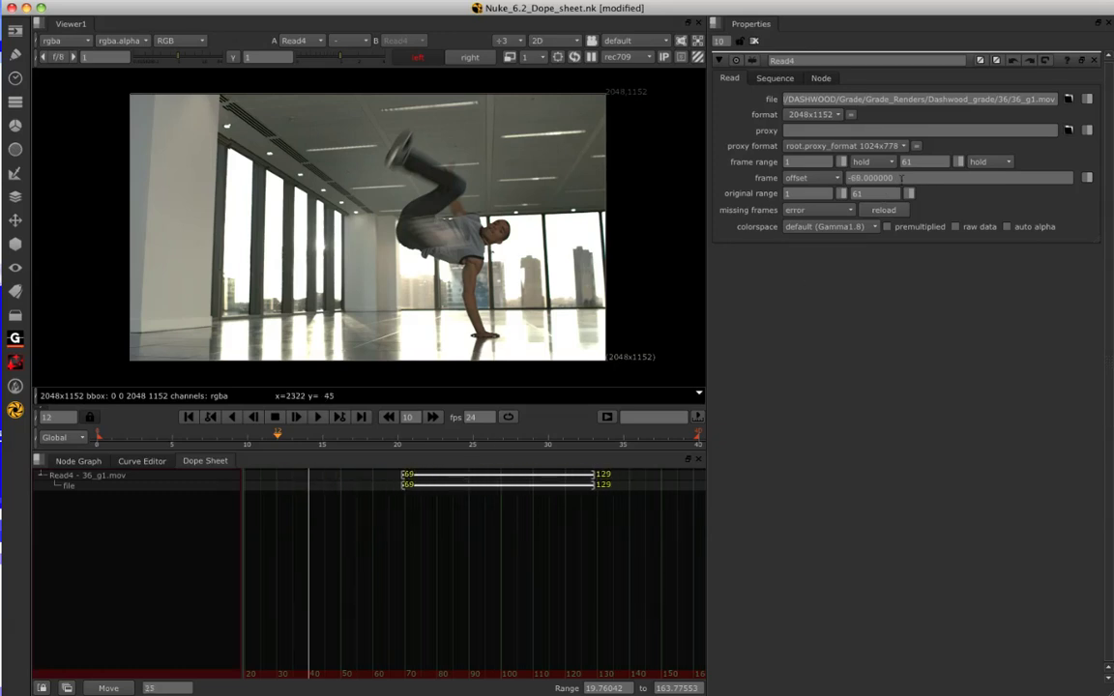
{"action": "left_click_drag", "start_coordinate": [469, 476], "coordinate": [399, 478]}
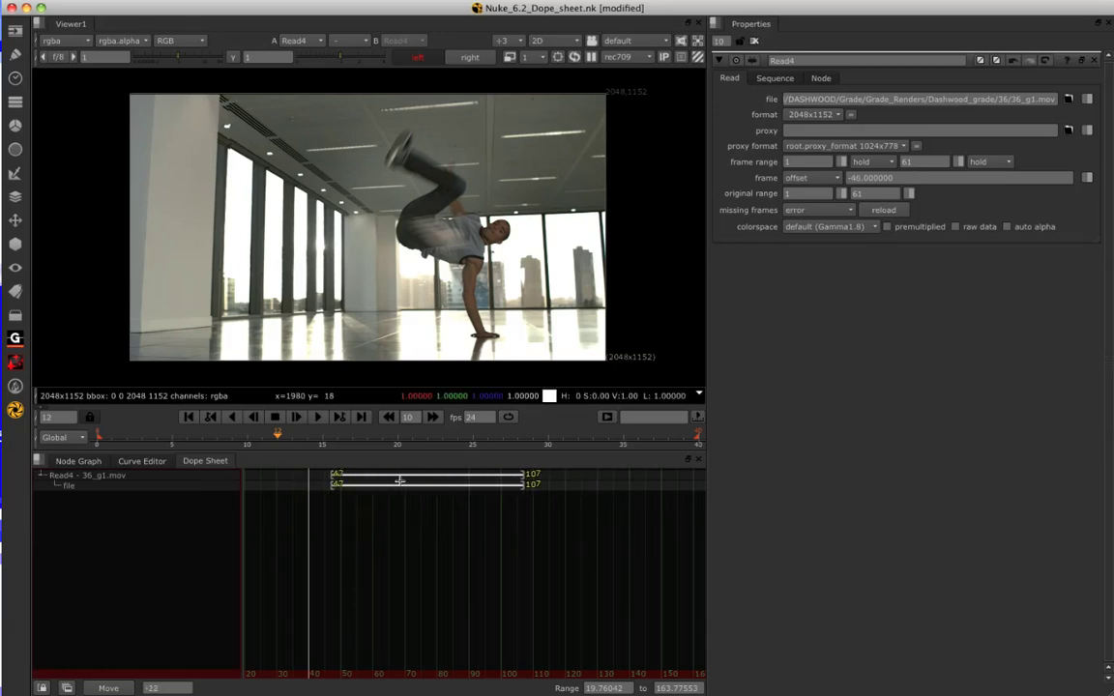
- Trim Read4's clip to frames 7–59, then marquee-select all seven Read nodes
{"action": "left_click_drag", "start_coordinate": [331, 481], "coordinate": [373, 481]}
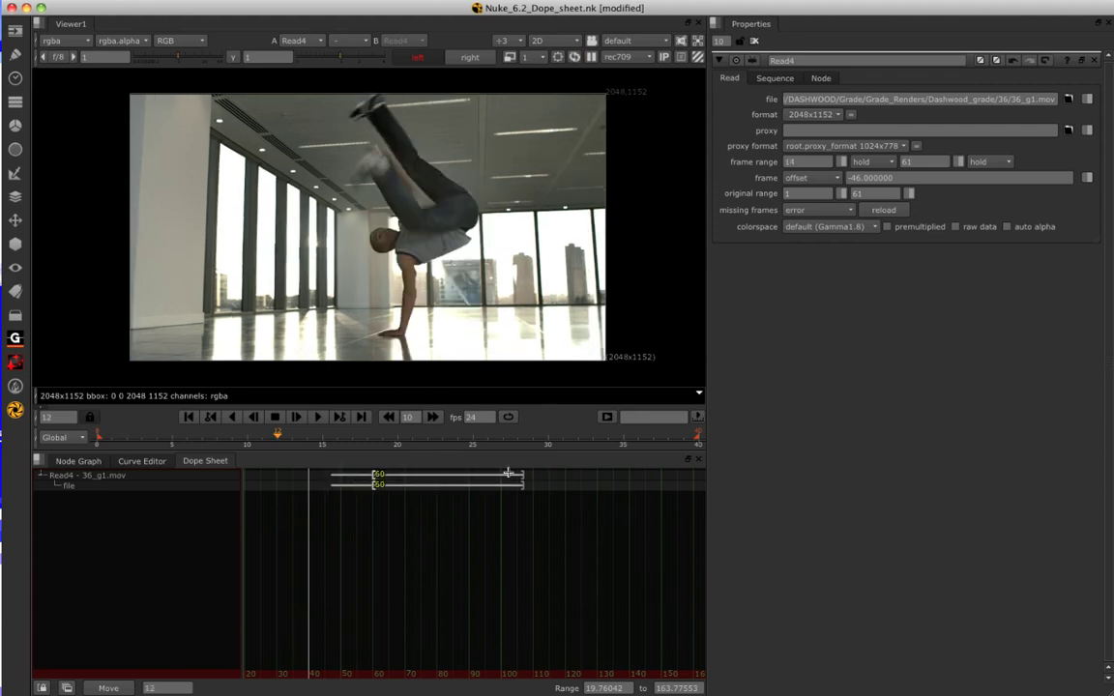
{"action": "left_click_drag", "start_coordinate": [523, 481], "coordinate": [461, 481]}
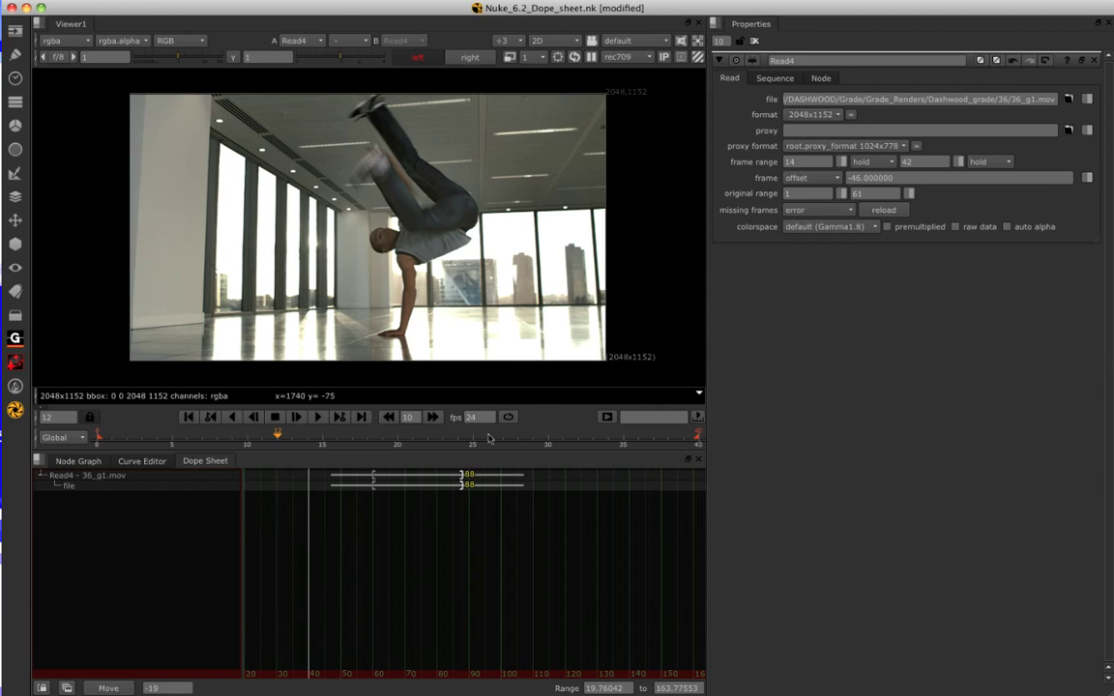
{"action": "left_click_drag", "start_coordinate": [374, 476], "coordinate": [324, 477]}
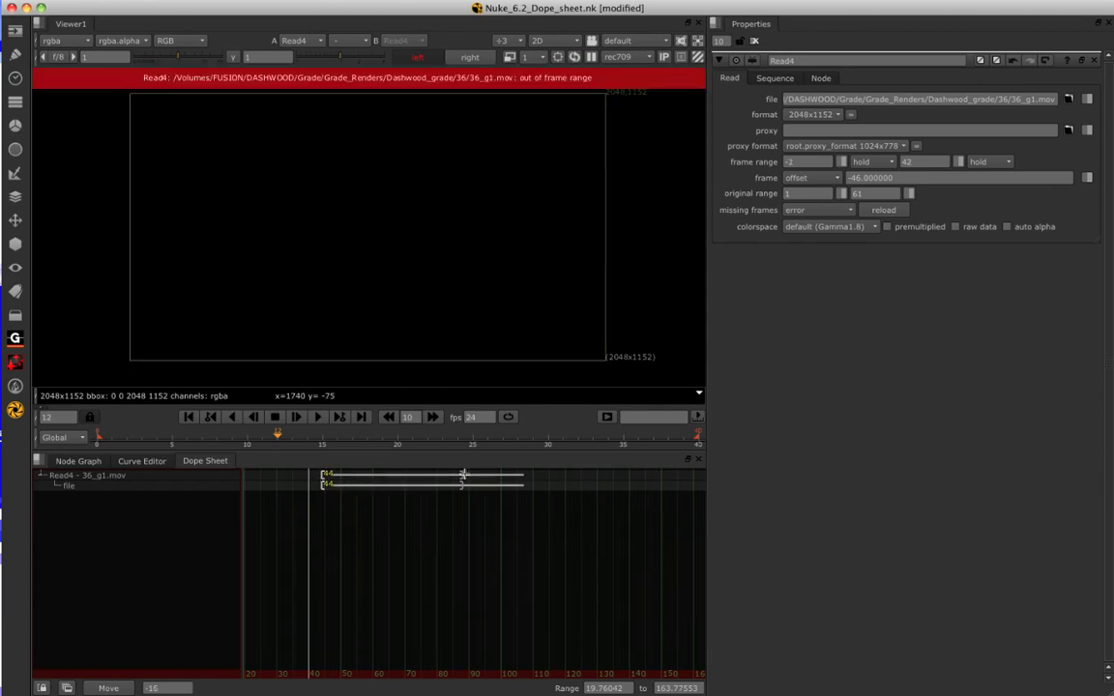
{"action": "mouse_move", "coordinate": [461, 477]}
{"action": "left_mouse_down"}
{"action": "mouse_move", "coordinate": [488, 477]}
{"action": "mouse_move", "coordinate": [467, 477]}
{"action": "left_mouse_up"}
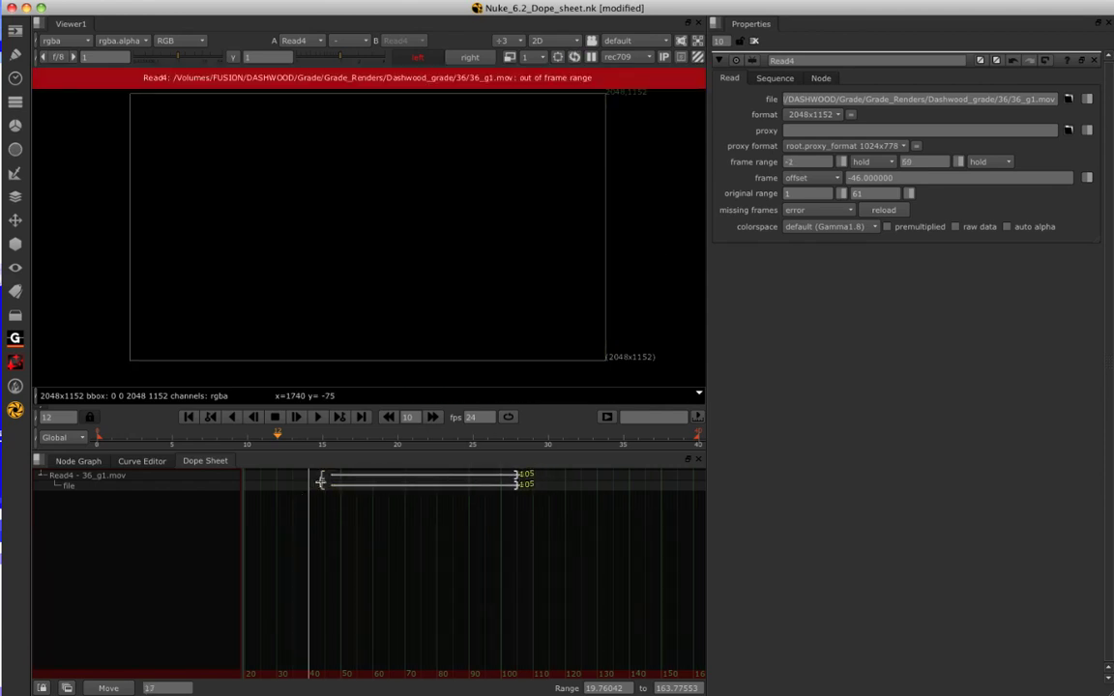
{"action": "left_click_drag", "start_coordinate": [323, 477], "coordinate": [350, 476]}
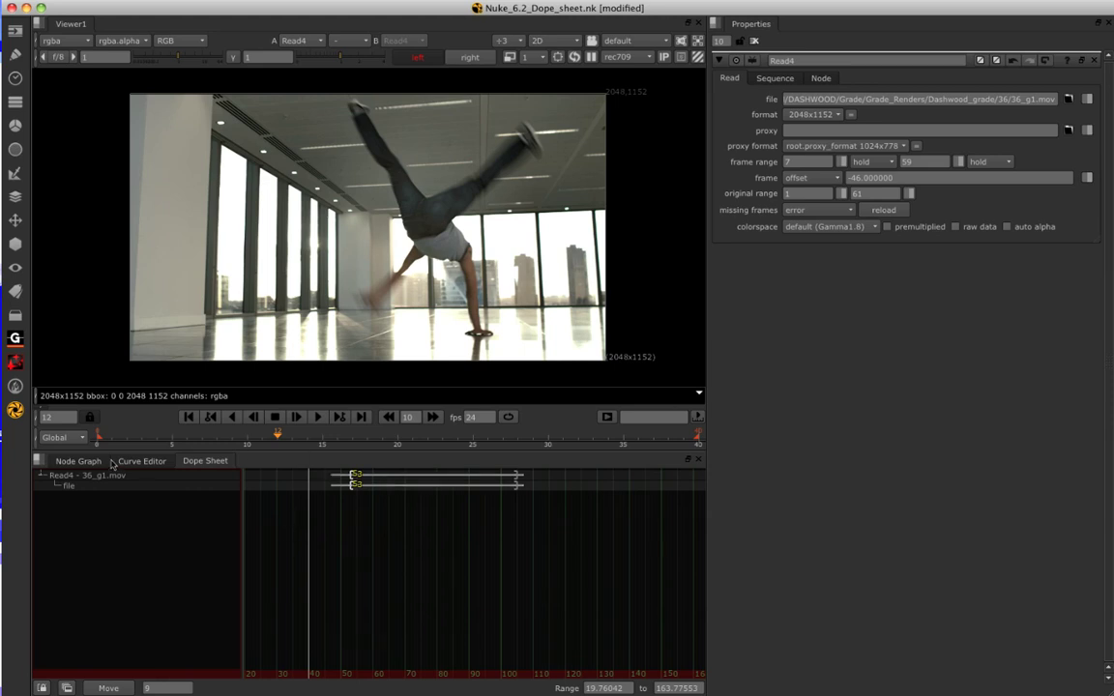
{"action": "left_click", "coordinate": [78, 460]}
{"action": "left_click_drag", "start_coordinate": [82, 541], "coordinate": [627, 624]}
- Open all seven Read nodes' settings and compare their clips in the Dope Sheet, leaving Read4 at 53–105
{"action": "key", "text": "Return"}
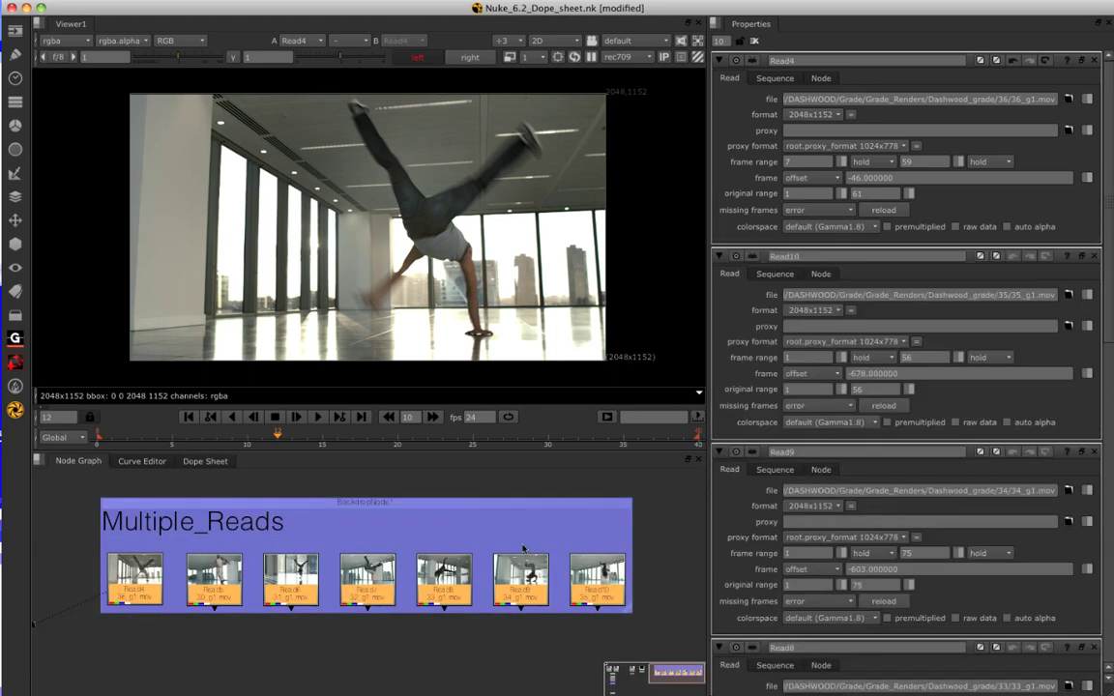
{"action": "left_click", "coordinate": [205, 461]}
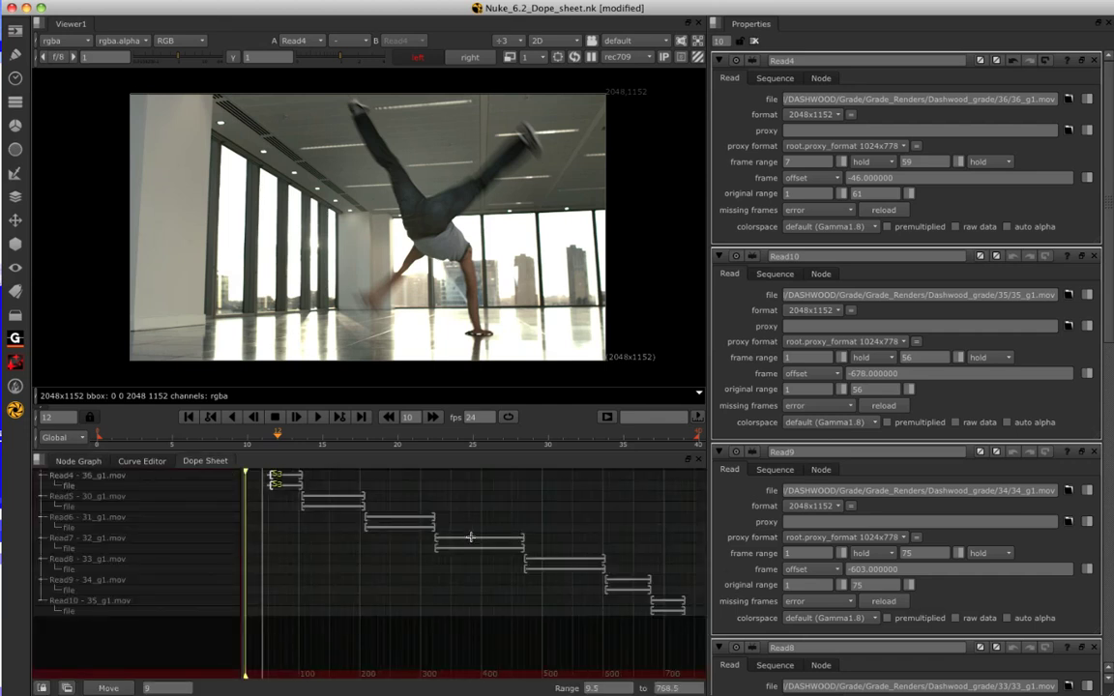
{"action": "left_click", "coordinate": [319, 500]}
{"action": "left_click", "coordinate": [289, 486]}
{"action": "left_click_drag", "start_coordinate": [289, 487], "coordinate": [289, 485]}
- Close all Read settings and view only Read8's clip in the Dope Sheet
{"action": "left_click", "coordinate": [755, 40]}
{"action": "left_click", "coordinate": [76, 462]}
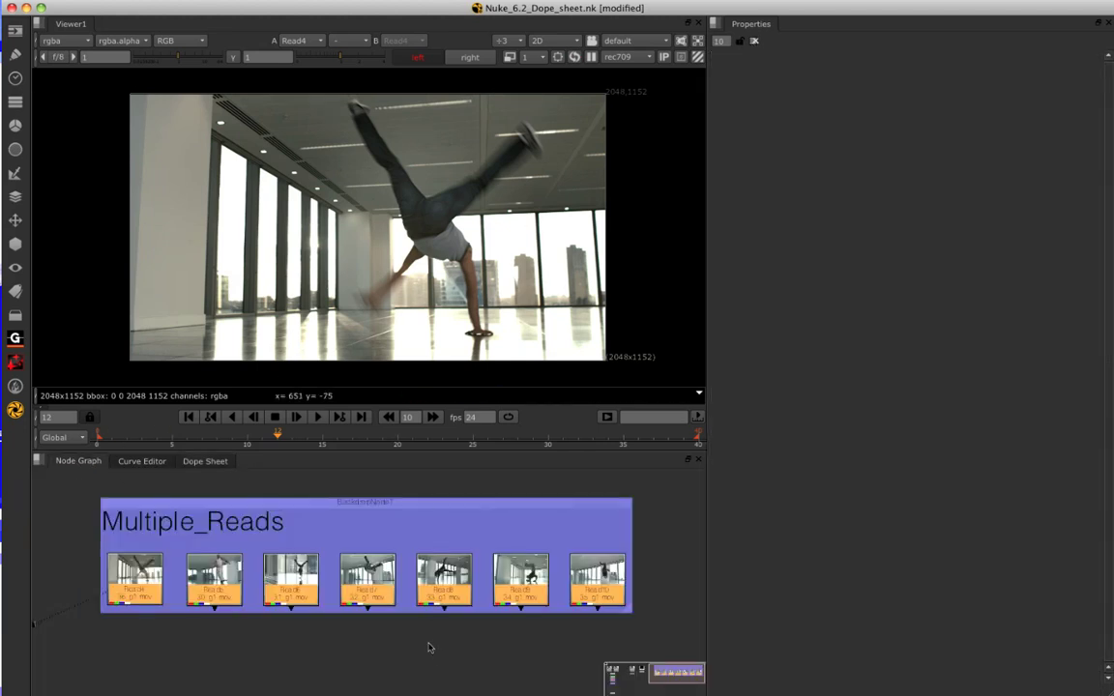
{"action": "left_click", "coordinate": [447, 583]}
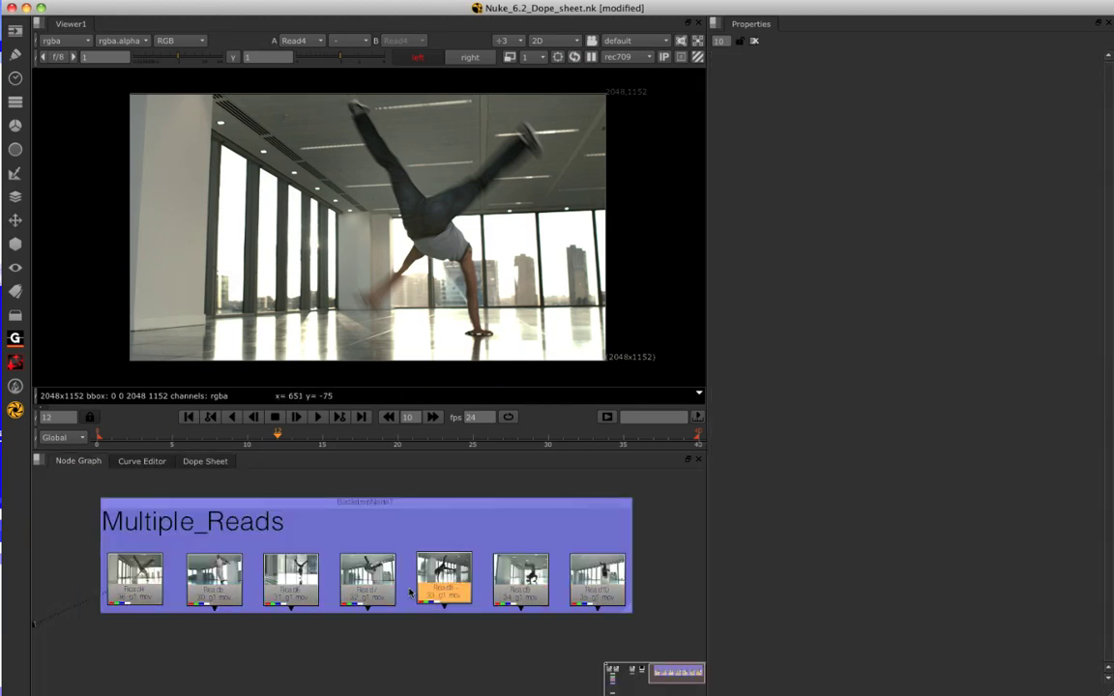
{"action": "left_click", "coordinate": [205, 462]}
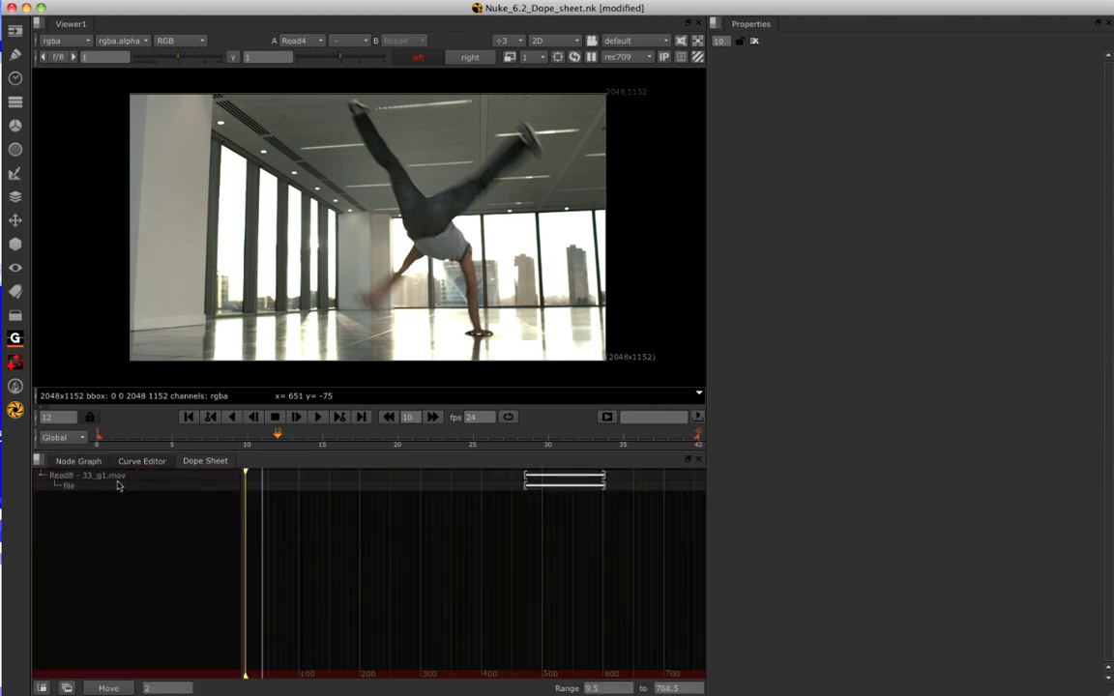
{"action": "left_click", "coordinate": [93, 464]}
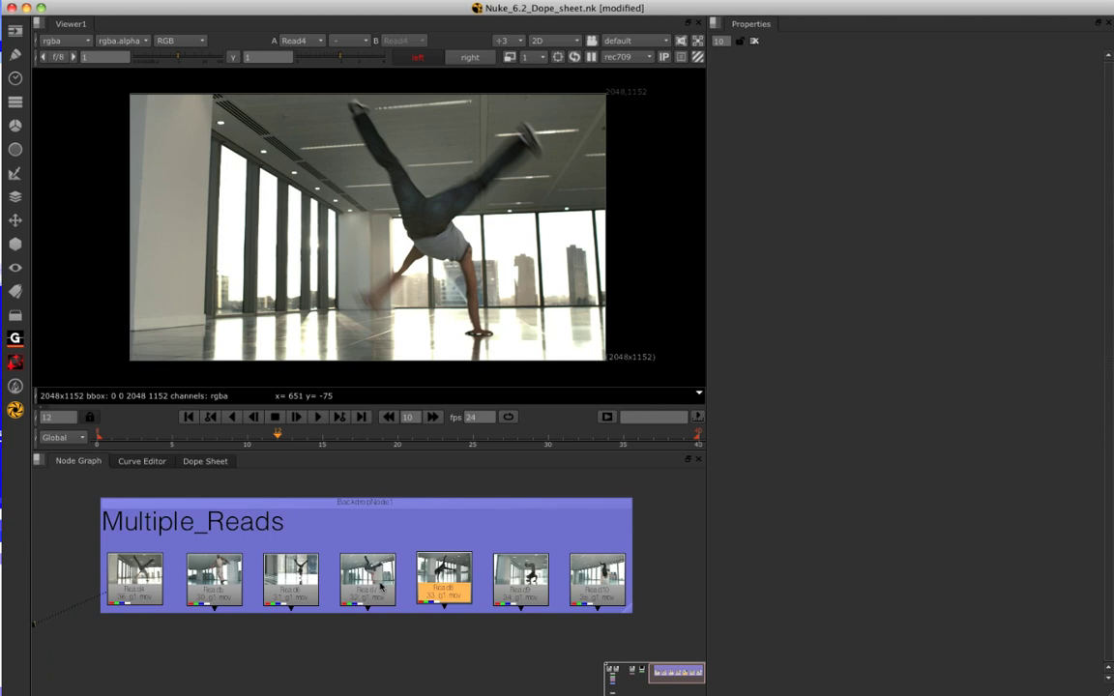
- Enable the Dope Sheet's show-all-nodes toggle so every Read clip is listed
{"action": "left_click", "coordinate": [205, 462]}
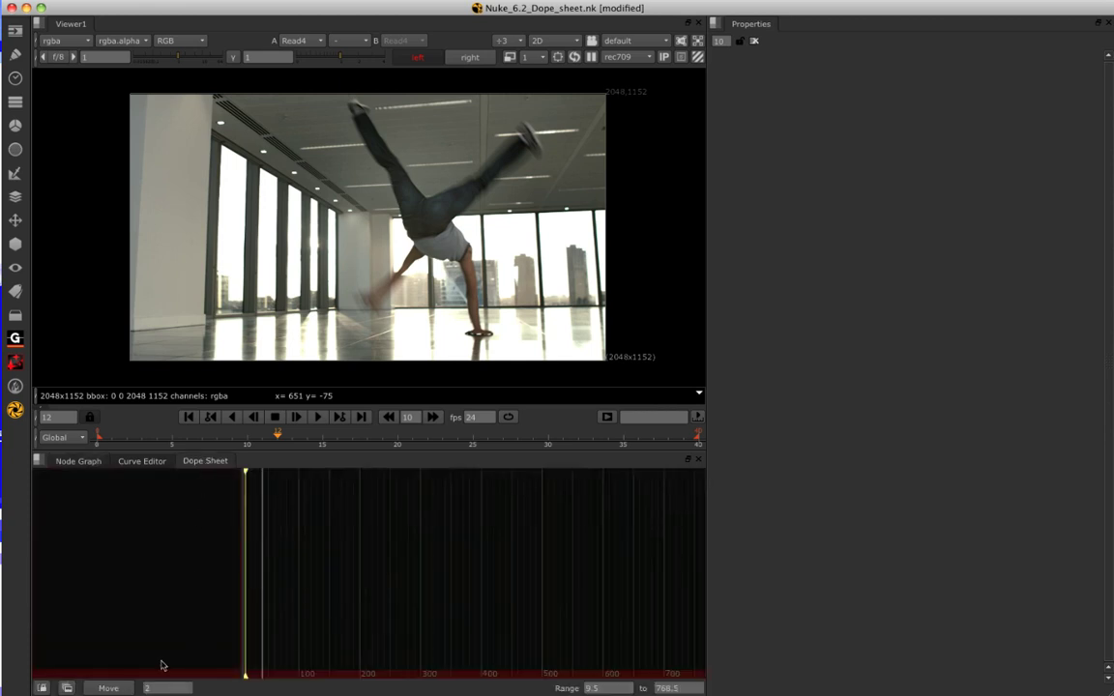
{"action": "left_click", "coordinate": [65, 687]}
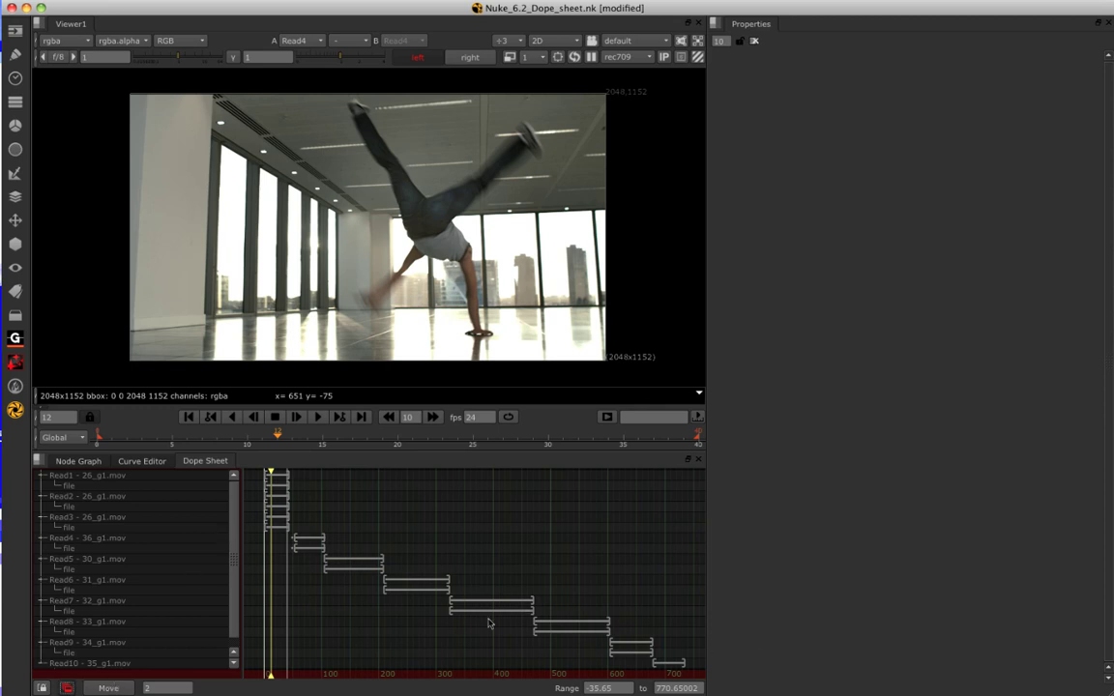
{"action": "left_click", "coordinate": [78, 462]}
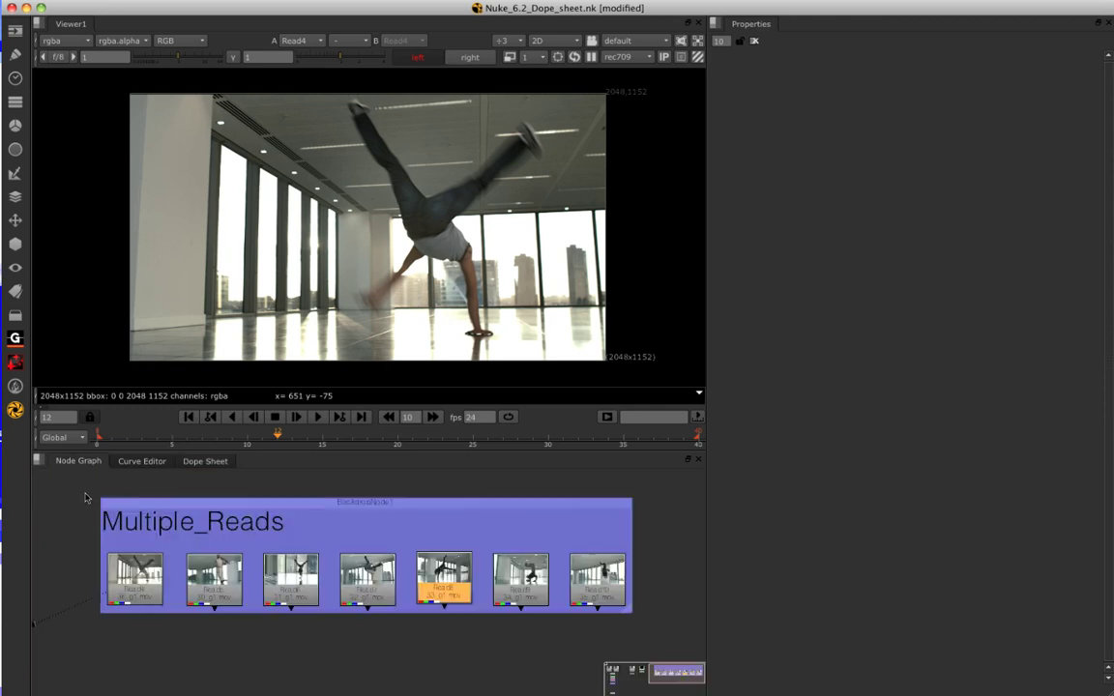